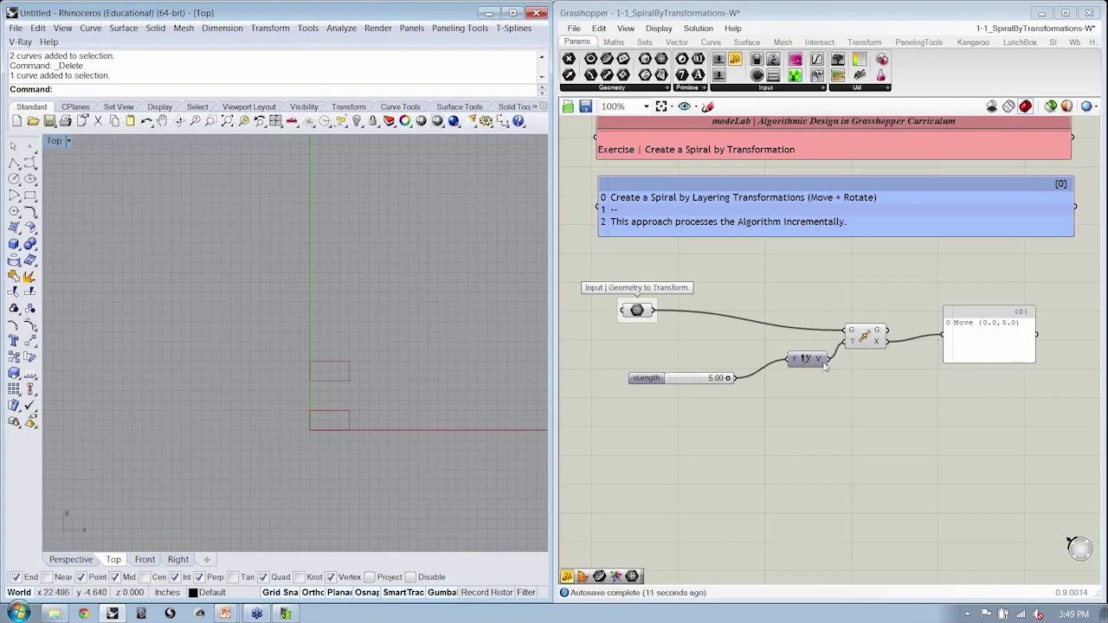
Rearrange the vLength slider, Unit Y, Move and output panel to free canvas space and place the panel below and beside Move
{"action": "left_click_drag", "start_coordinate": [824, 365], "coordinate": [820, 375]}
{"action": "left_click_drag", "start_coordinate": [680, 383], "coordinate": [675, 372]}
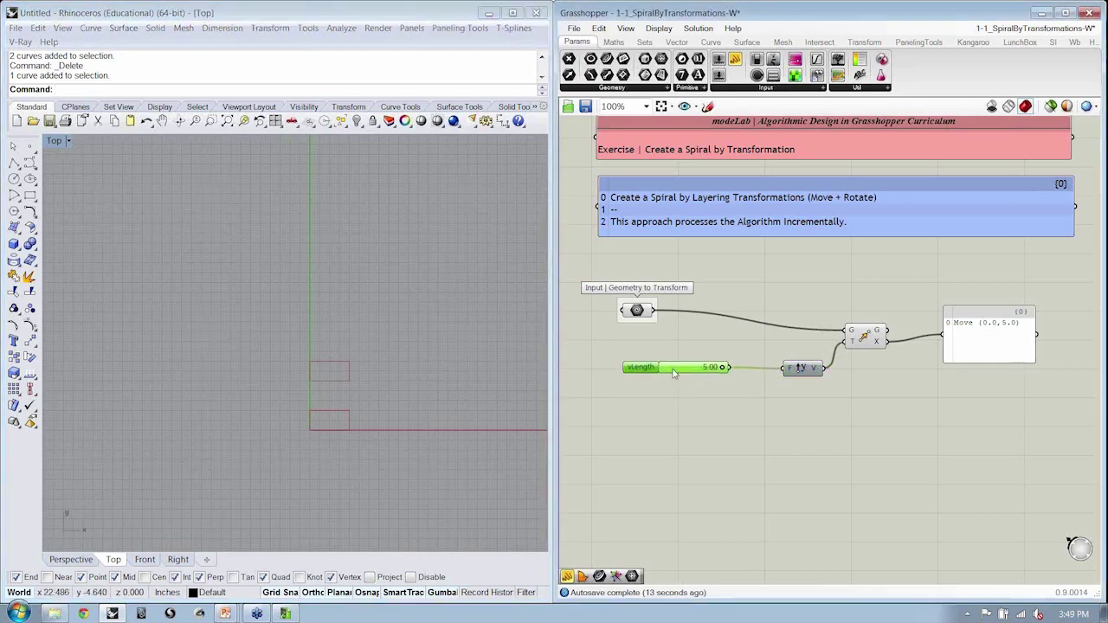
{"action": "left_click_drag", "start_coordinate": [804, 370], "coordinate": [916, 338]}
{"action": "left_click_drag", "start_coordinate": [980, 330], "coordinate": [988, 364]}
{"action": "left_click", "coordinate": [1002, 322]}
{"action": "right_click_drag", "start_coordinate": [1002, 321], "coordinate": [972, 318]}
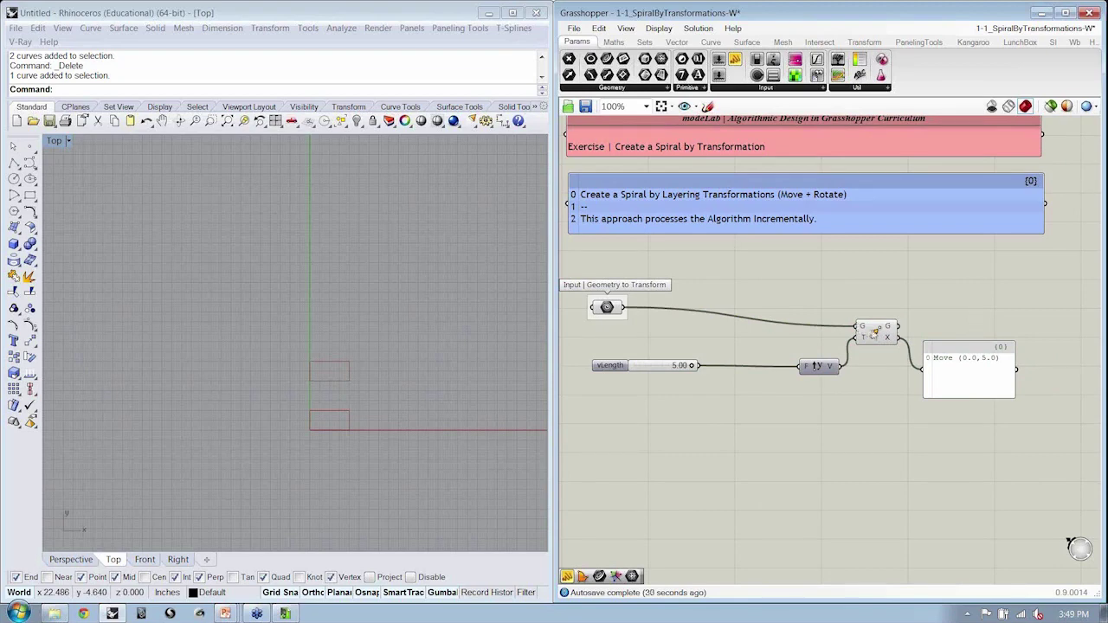
{"action": "left_click_drag", "start_coordinate": [864, 329], "coordinate": [864, 338]}
{"action": "left_click_drag", "start_coordinate": [818, 367], "coordinate": [826, 366]}
{"action": "left_click", "coordinate": [807, 441]}
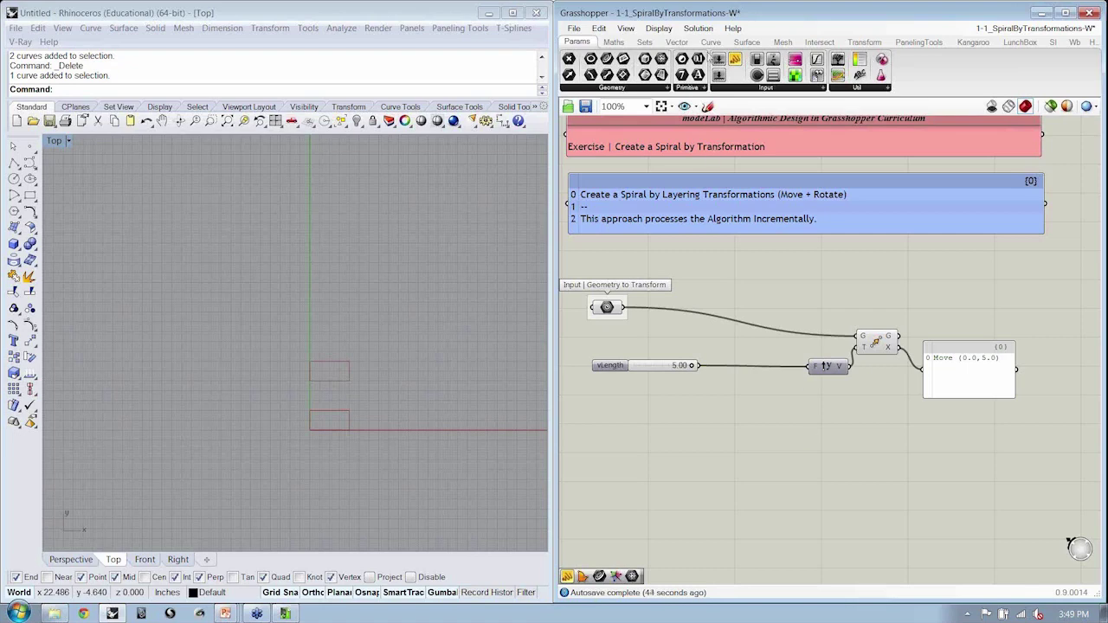
Add a Series component below the wire between the vLength slider and Unit Y
{"action": "left_click", "coordinate": [643, 43]}
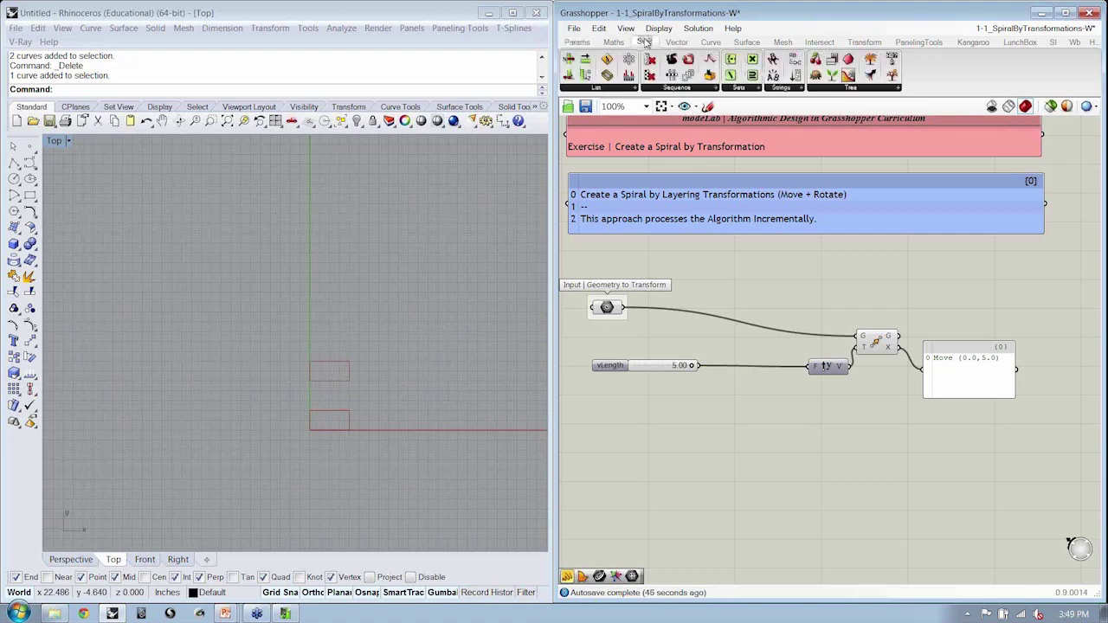
{"action": "left_click", "coordinate": [704, 90]}
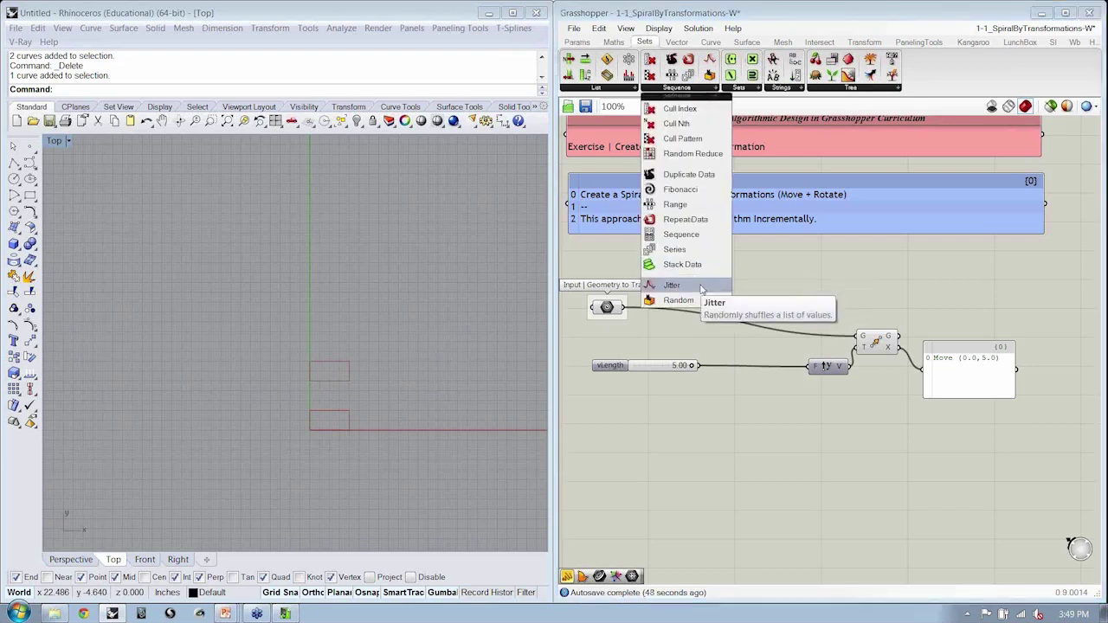
{"action": "left_click", "coordinate": [701, 253]}
{"action": "left_click_drag", "start_coordinate": [730, 351], "coordinate": [751, 400]}
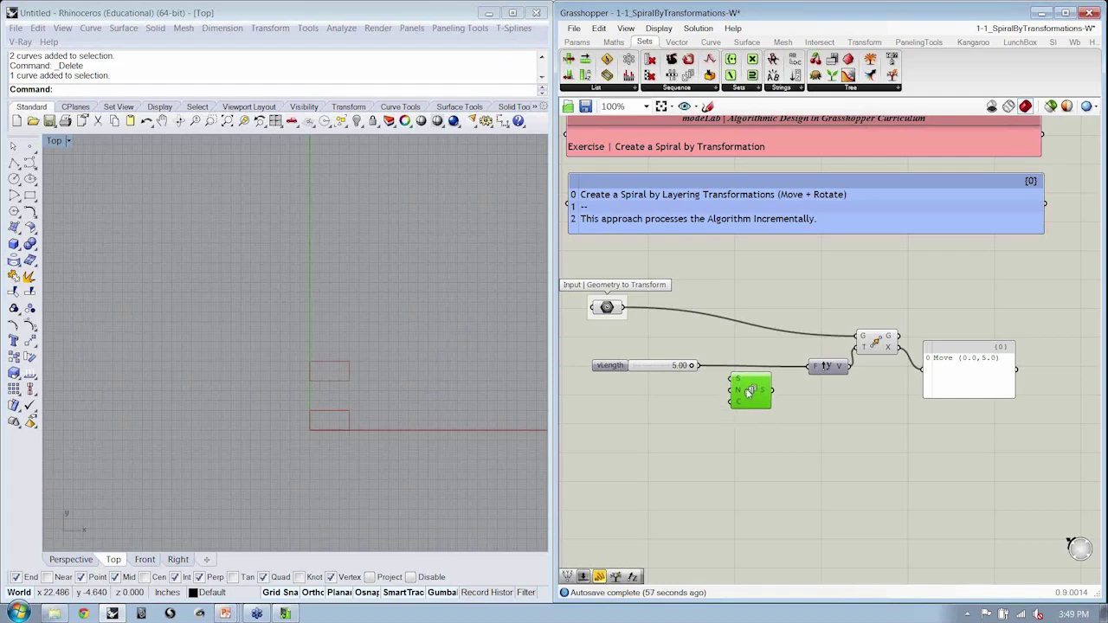
{"action": "scroll", "coordinate": [750, 402], "scroll_direction": "up", "scroll_amount": 3}
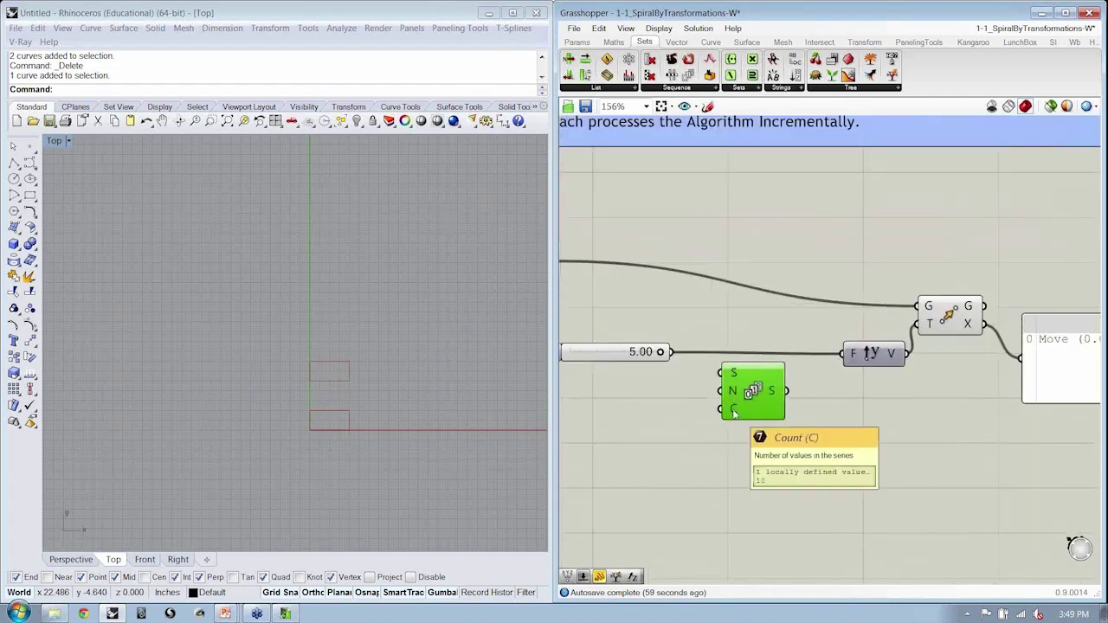
Wire the vLength slider to the Series step input (N) and adjust the spacing of Series and Unit Y
{"action": "right_click_drag", "start_coordinate": [797, 432], "coordinate": [900, 437]}
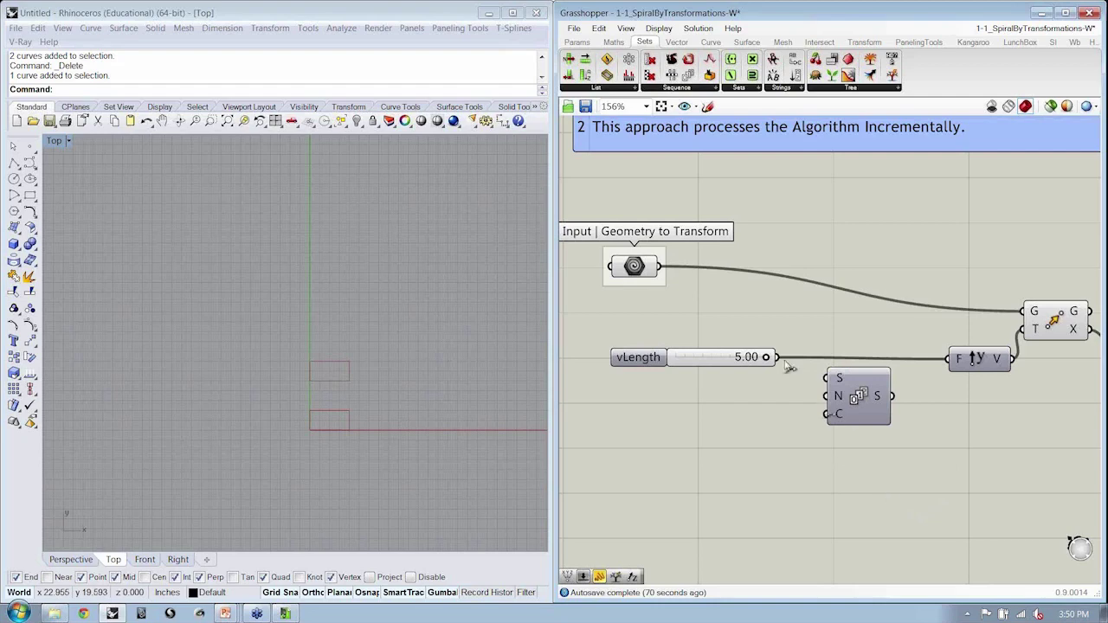
{"action": "left_click_drag", "start_coordinate": [777, 358], "coordinate": [828, 397]}
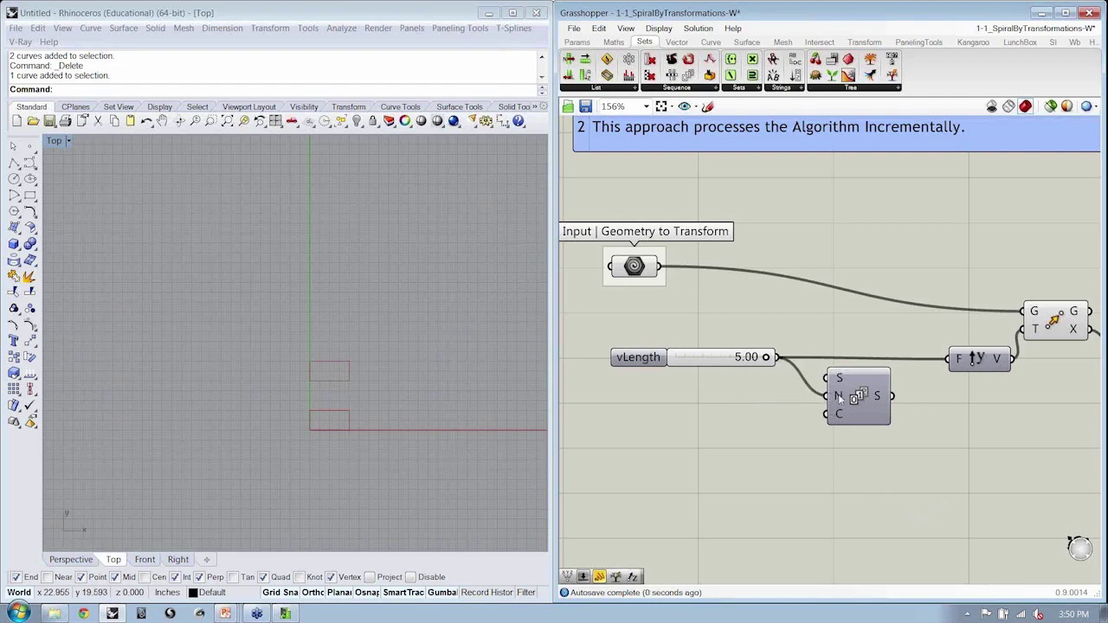
{"action": "left_click", "coordinate": [635, 360]}
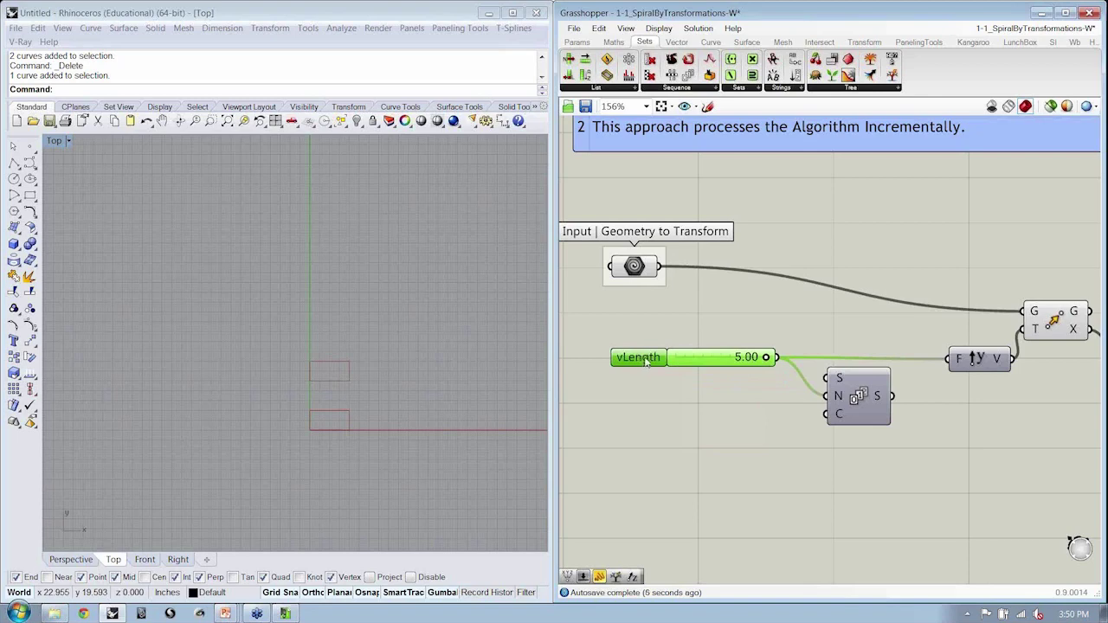
{"action": "left_click_drag", "start_coordinate": [865, 409], "coordinate": [870, 413]}
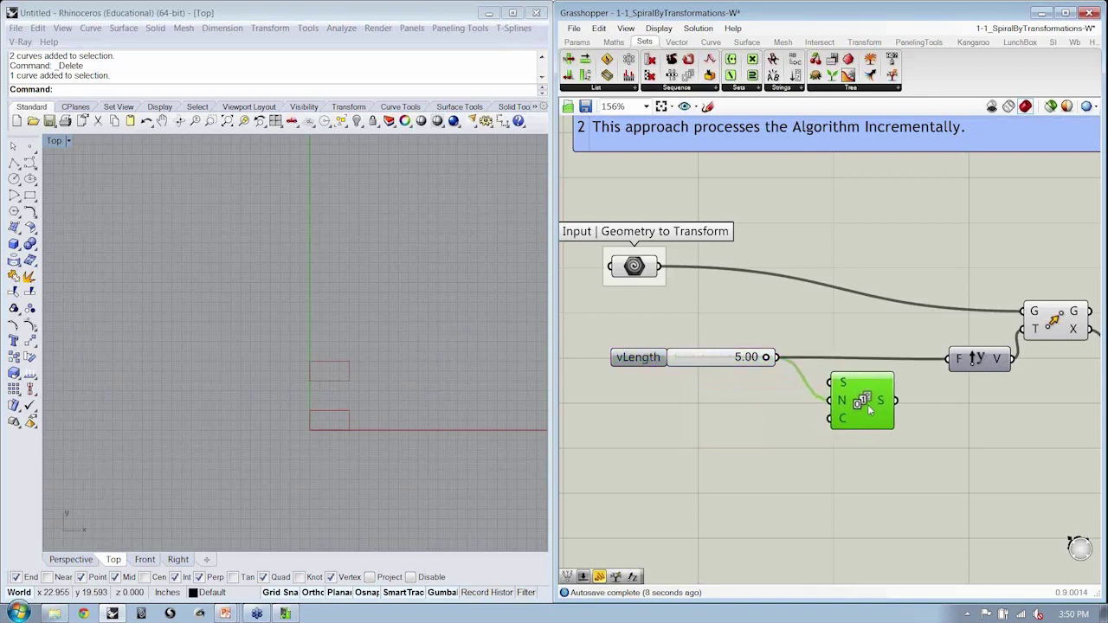
{"action": "left_click_drag", "start_coordinate": [988, 360], "coordinate": [981, 359]}
{"action": "left_click", "coordinate": [848, 418]}
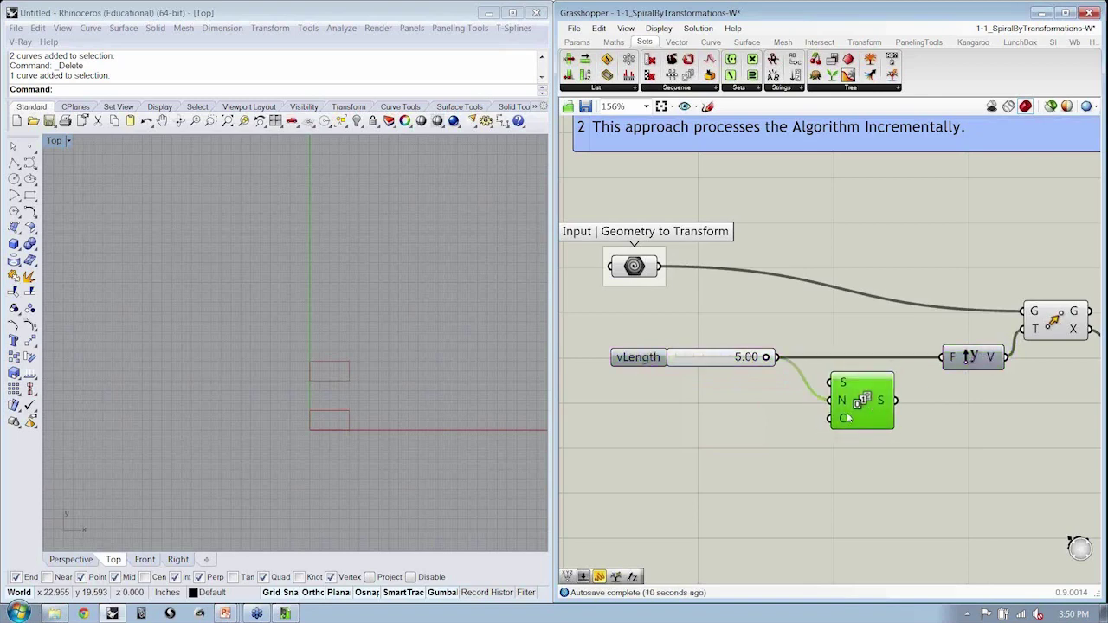
{"action": "left_click", "coordinate": [701, 418]}
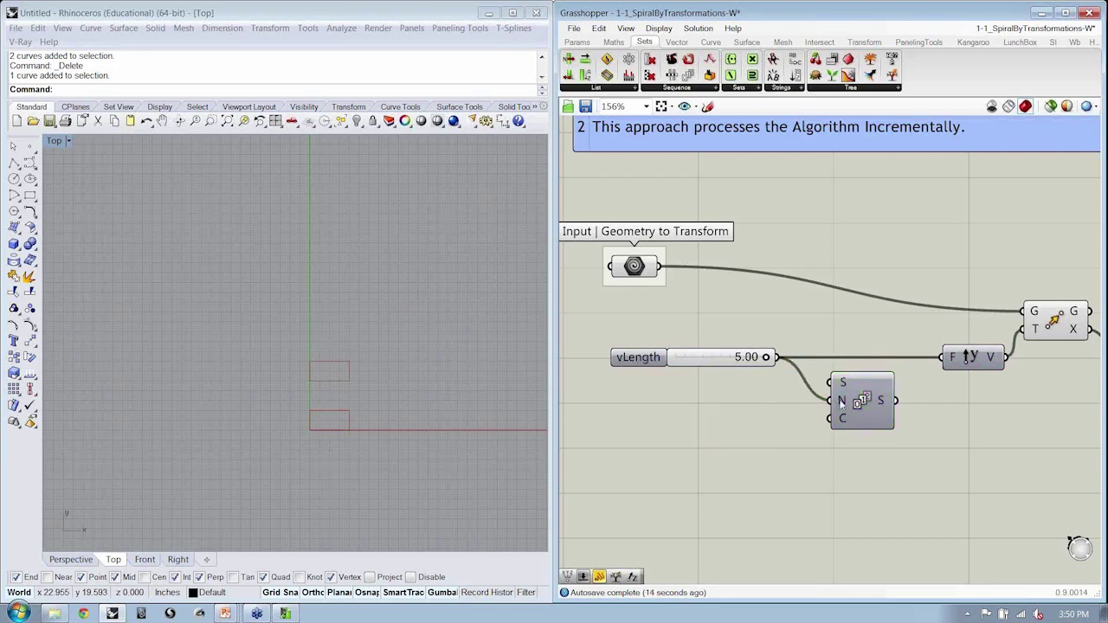
{"action": "mouse_move", "coordinate": [841, 402]}
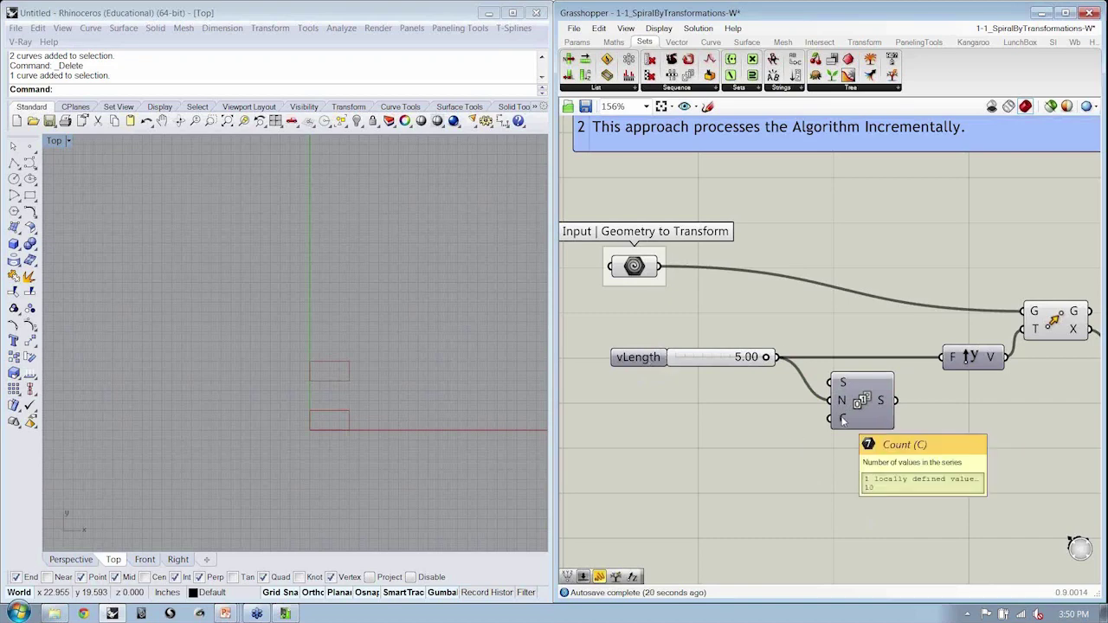
Create an integer slider from 1 to 100 with value 50 and wire it to the Series count input (C)
{"action": "double_click", "coordinate": [684, 426]}
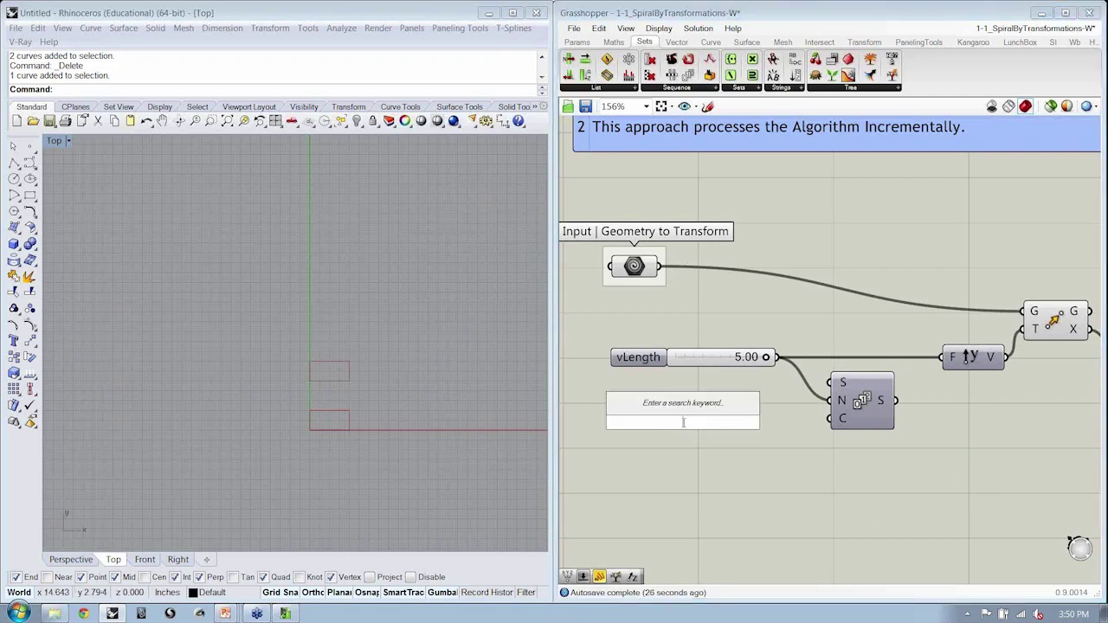
{"action": "type", "text": "1<5"}
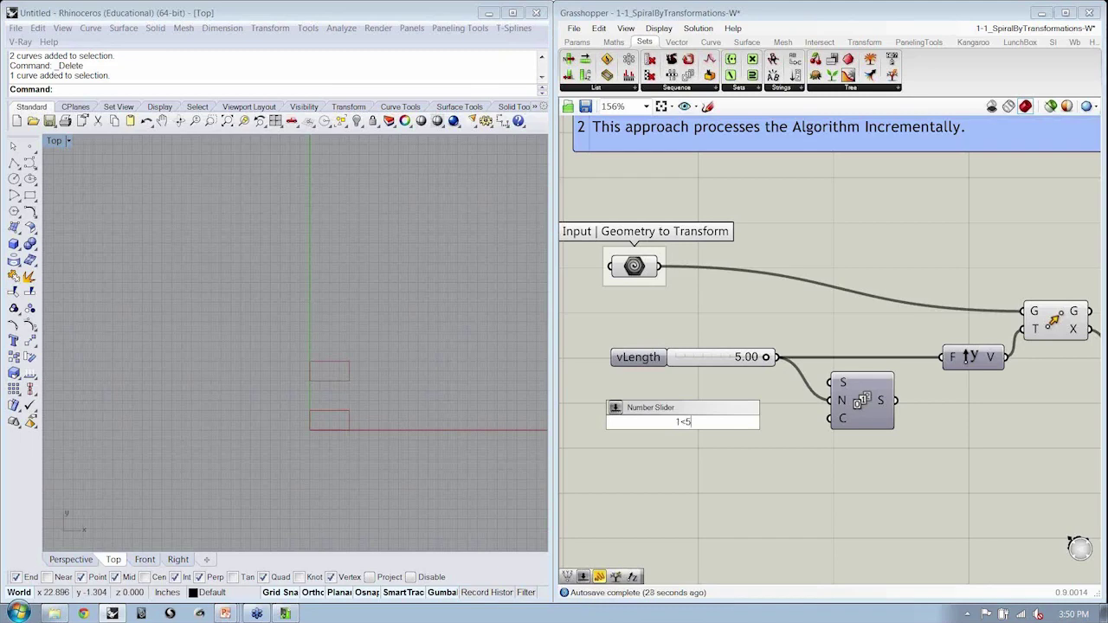
{"action": "type", "text": "0<100"}
{"action": "key", "text": "Return"}
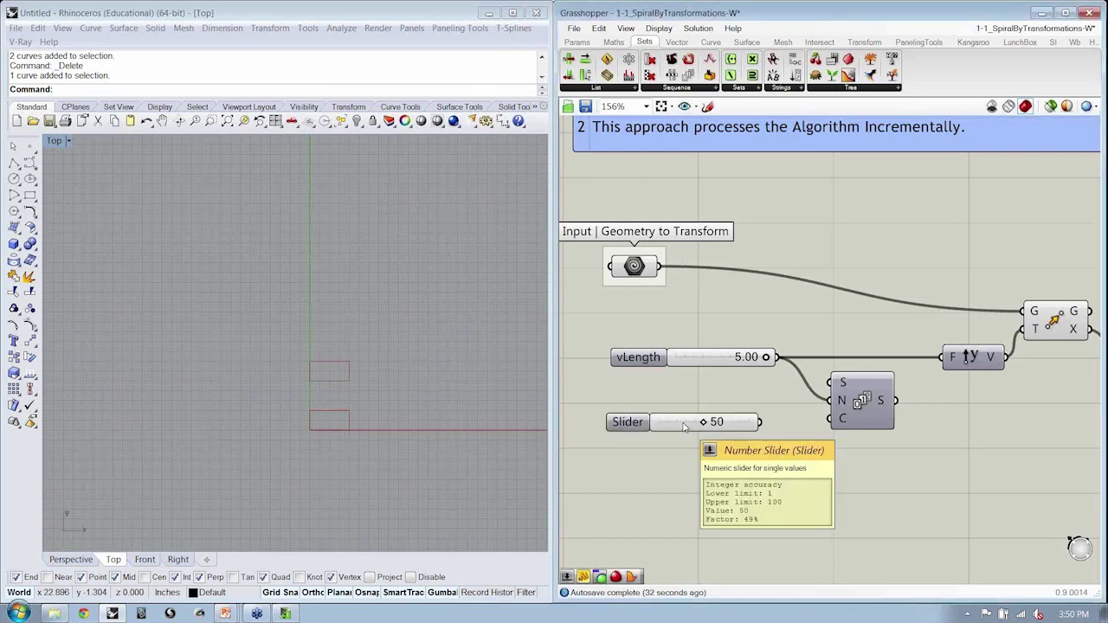
{"action": "left_click_drag", "start_coordinate": [831, 419], "coordinate": [762, 424]}
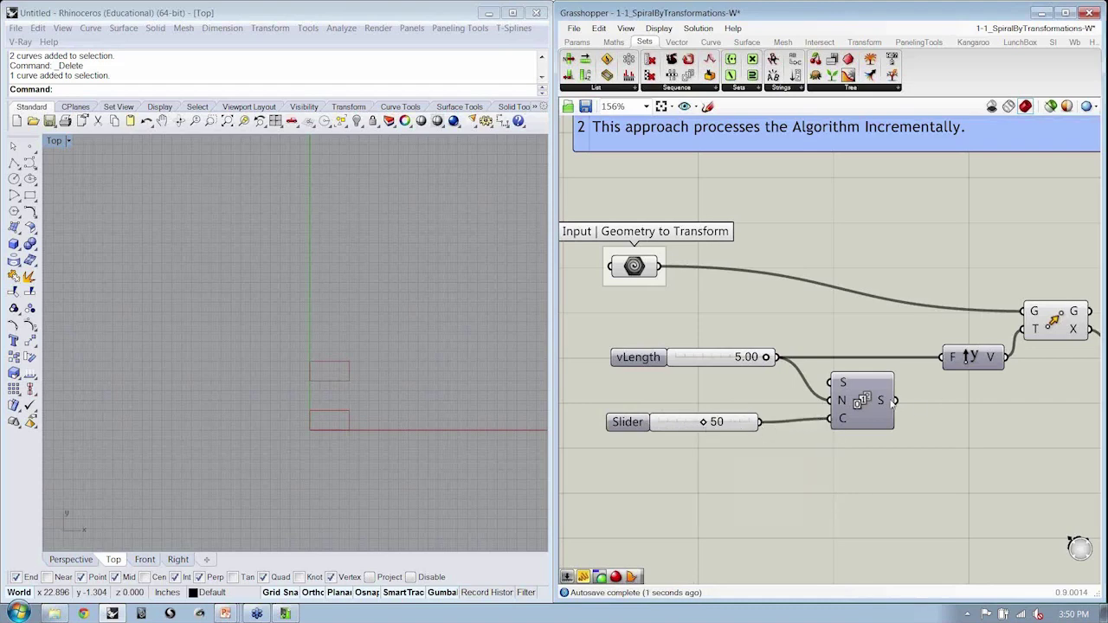
Feed the Series output into the Unit Y factor input and set the vLength slider to 2.34
{"action": "left_click_drag", "start_coordinate": [896, 401], "coordinate": [942, 356]}
{"action": "left_click_drag", "start_coordinate": [863, 416], "coordinate": [844, 417]}
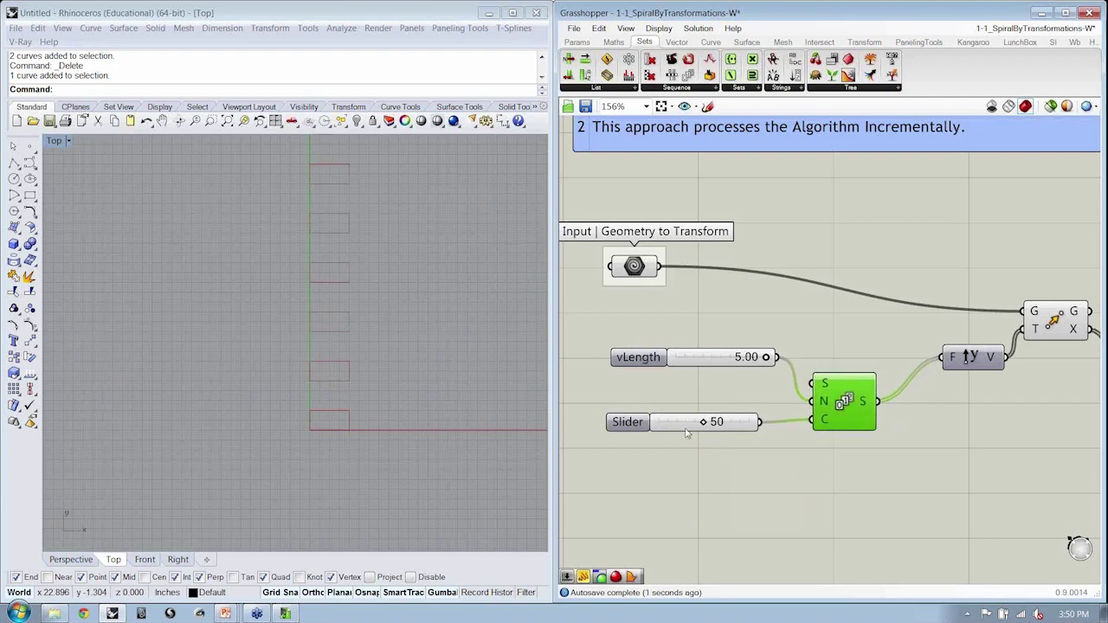
{"action": "left_click_drag", "start_coordinate": [765, 356], "coordinate": [717, 359]}
Examine the stacked rectangle copies in the Top view, from the origin up to the full column
{"action": "right_click_drag", "start_coordinate": [382, 342], "coordinate": [340, 409]}
{"action": "scroll", "coordinate": [333, 415], "scroll_direction": "down", "scroll_amount": 8}
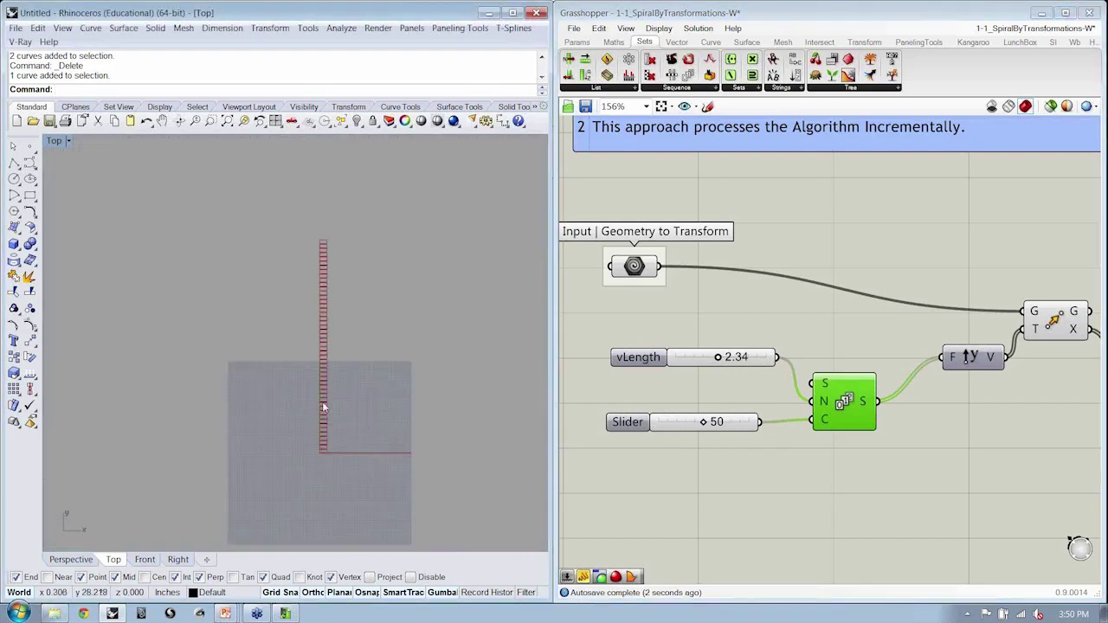
{"action": "scroll", "coordinate": [326, 442], "scroll_direction": "up", "scroll_amount": 6}
{"action": "scroll", "coordinate": [328, 418], "scroll_direction": "up", "scroll_amount": 2}
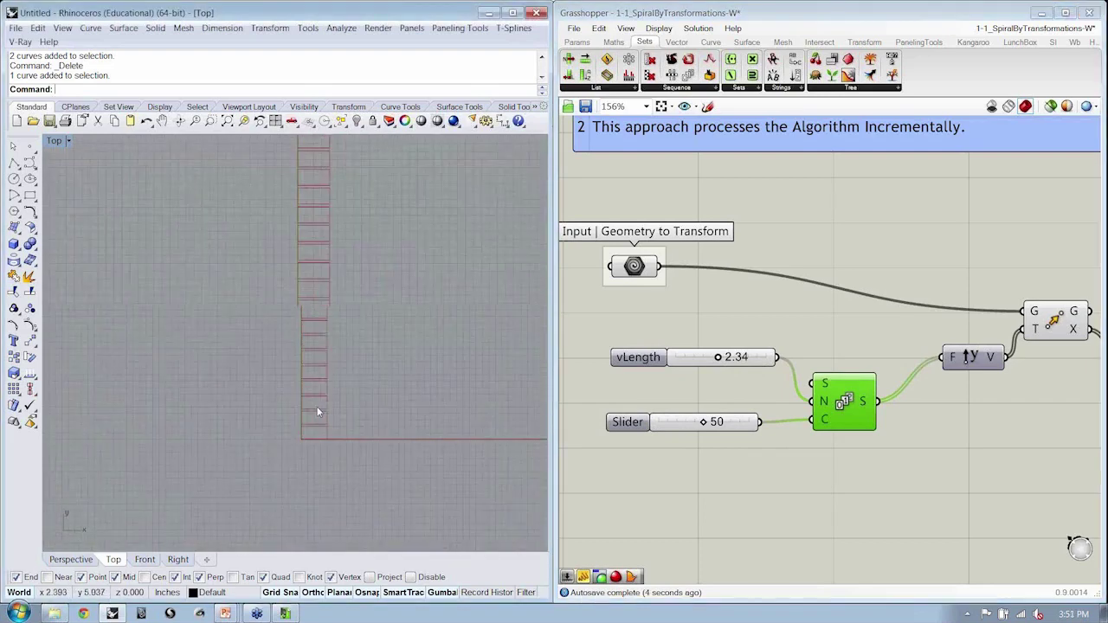
{"action": "scroll", "coordinate": [327, 480], "scroll_direction": "up", "scroll_amount": 3}
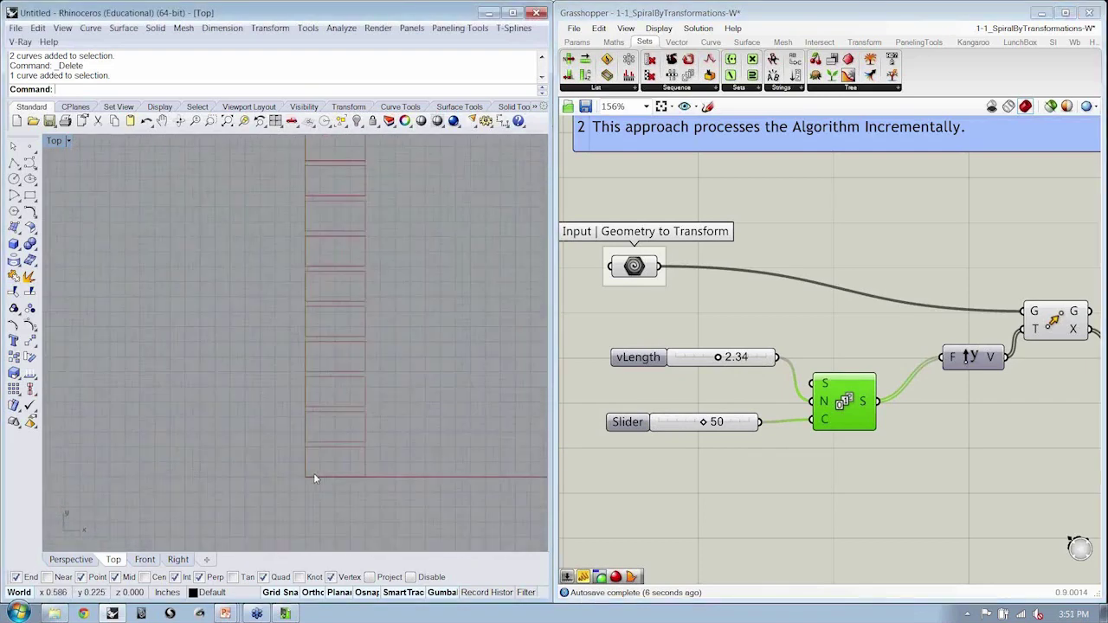
{"action": "left_click", "coordinate": [330, 495]}
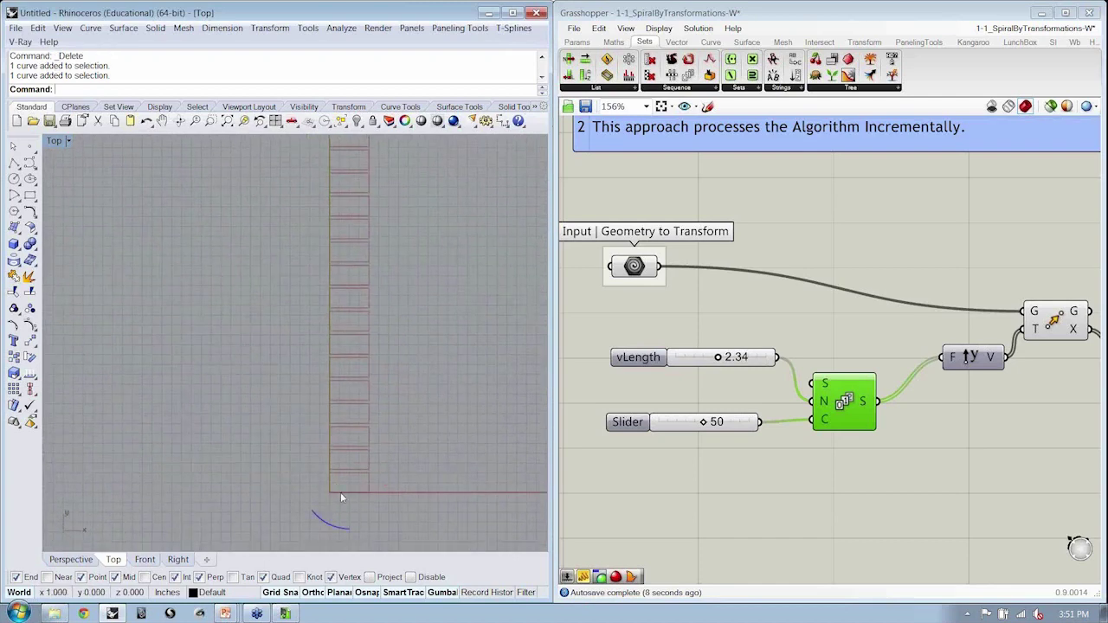
{"action": "left_click", "coordinate": [418, 463]}
{"action": "scroll", "coordinate": [364, 468], "scroll_direction": "down", "scroll_amount": 5}
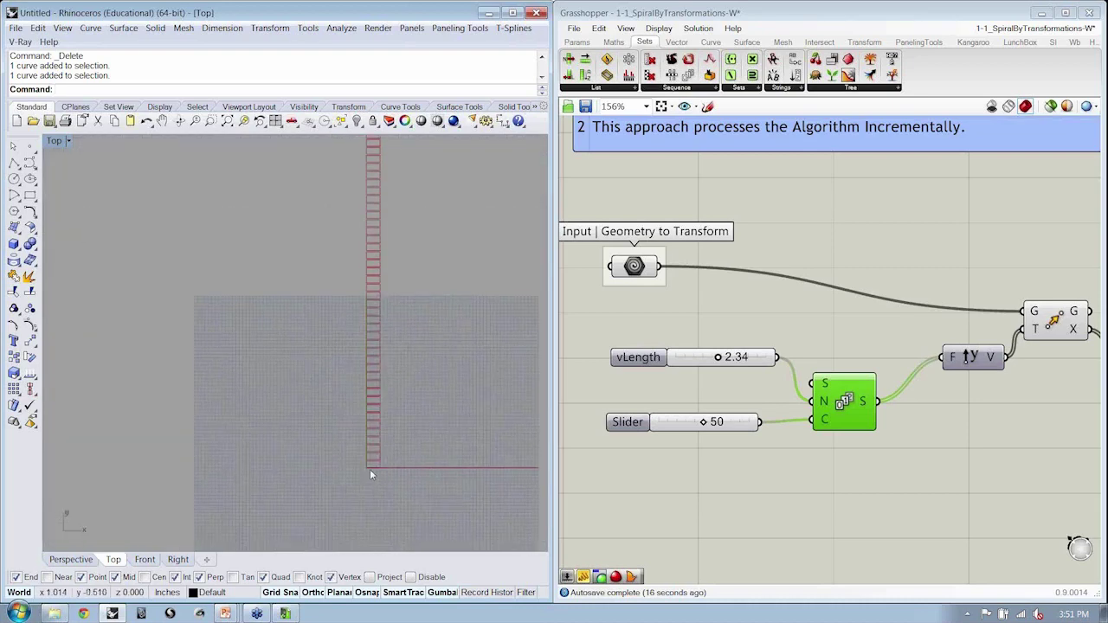
{"action": "scroll", "coordinate": [370, 469], "scroll_direction": "down", "scroll_amount": 2}
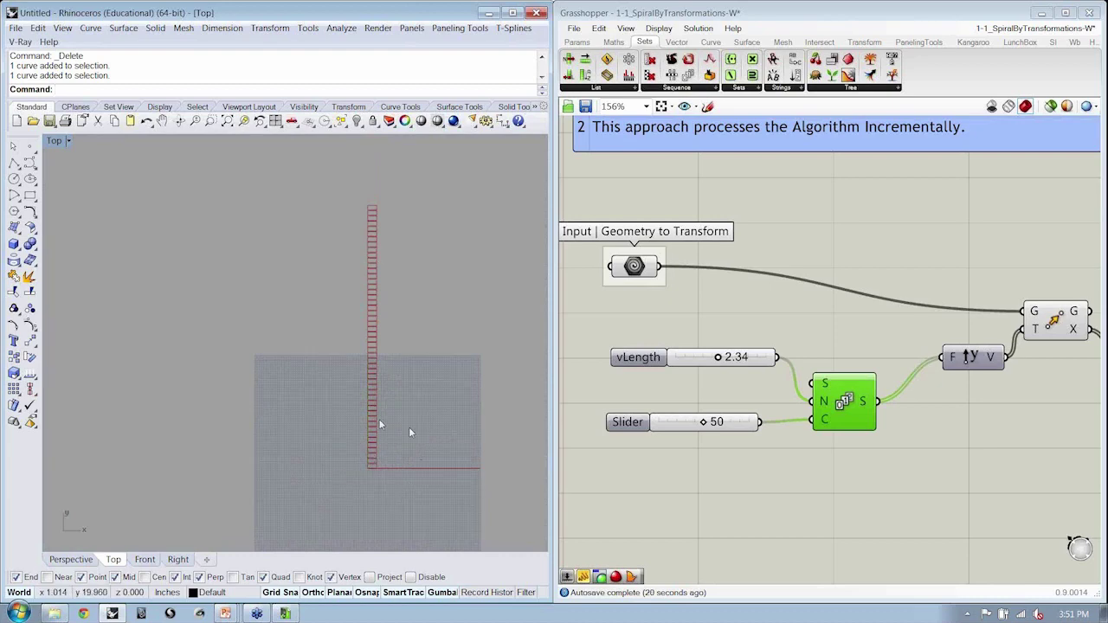
Reposition Unit Y in line with the Series output and shift the Move component closer to it
{"action": "right_click_drag", "start_coordinate": [934, 450], "coordinate": [856, 453]}
{"action": "left_click_drag", "start_coordinate": [897, 370], "coordinate": [876, 417]}
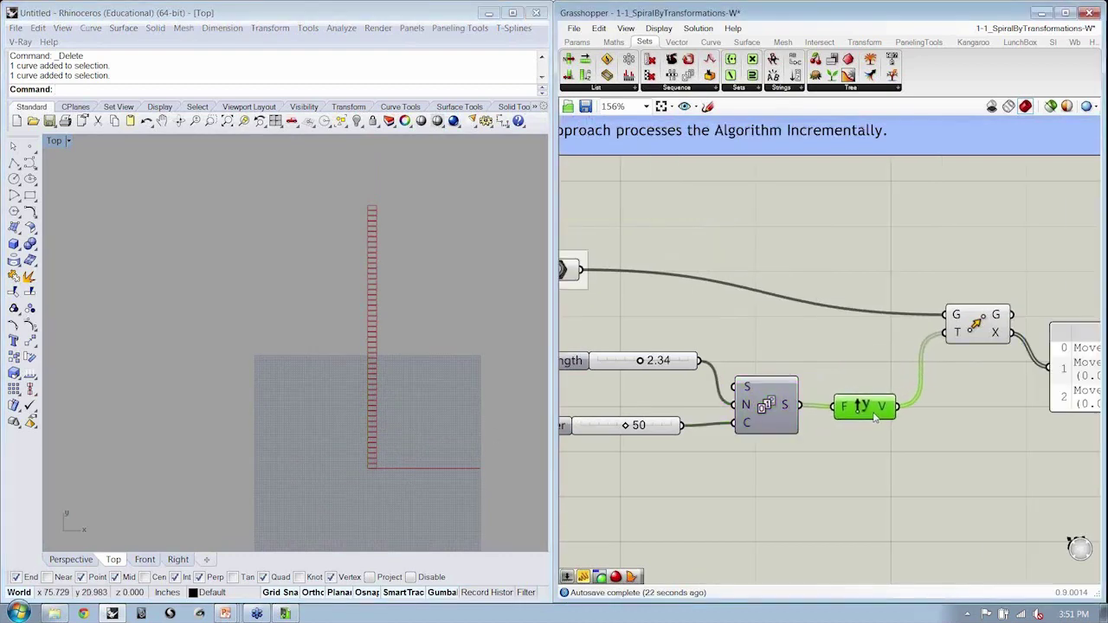
{"action": "scroll", "coordinate": [876, 417], "scroll_direction": "down", "scroll_amount": 2}
{"action": "left_click_drag", "start_coordinate": [957, 336], "coordinate": [934, 332]}
{"action": "left_click", "coordinate": [969, 397]}
{"action": "right_click_drag", "start_coordinate": [922, 435], "coordinate": [902, 402]}
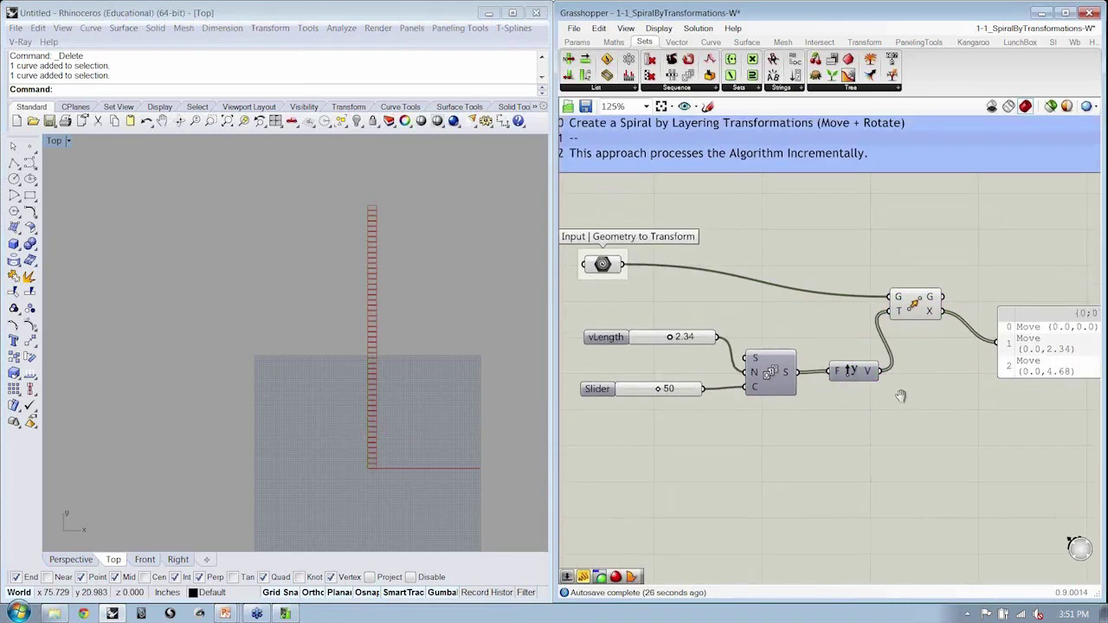
Highlight the Move component's geometry, nudge the component slightly, and reduce the height of its output panel
{"action": "left_click", "coordinate": [928, 318]}
{"action": "left_click_drag", "start_coordinate": [927, 319], "coordinate": [922, 312]}
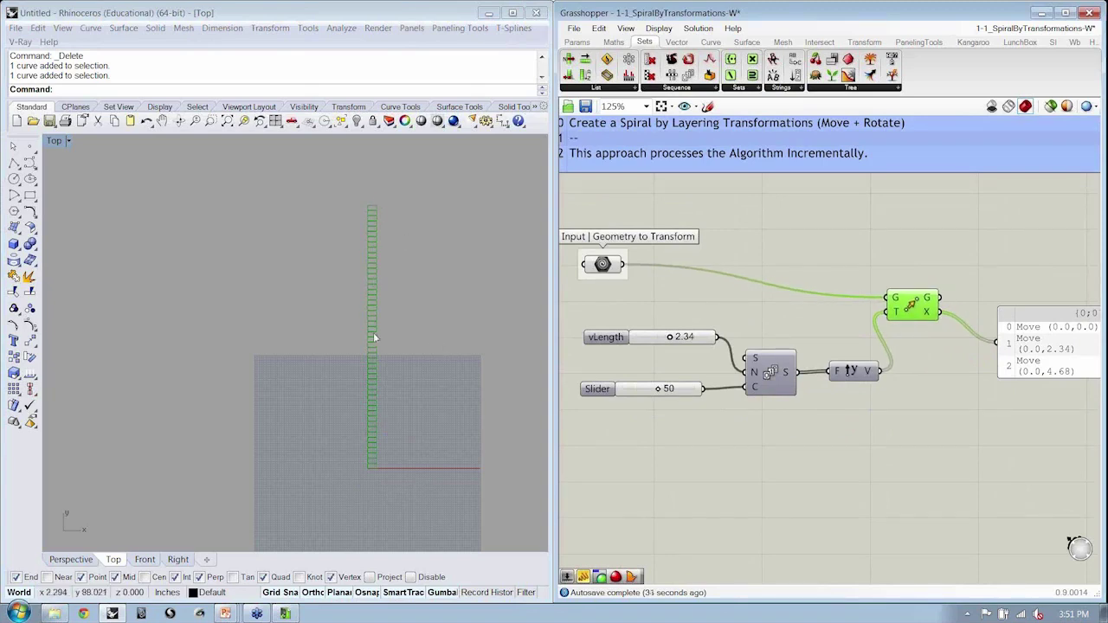
{"action": "left_click", "coordinate": [784, 319]}
{"action": "left_click_drag", "start_coordinate": [1032, 378], "coordinate": [1036, 337]}
{"action": "right_click_drag", "start_coordinate": [1050, 381], "coordinate": [1015, 377]}
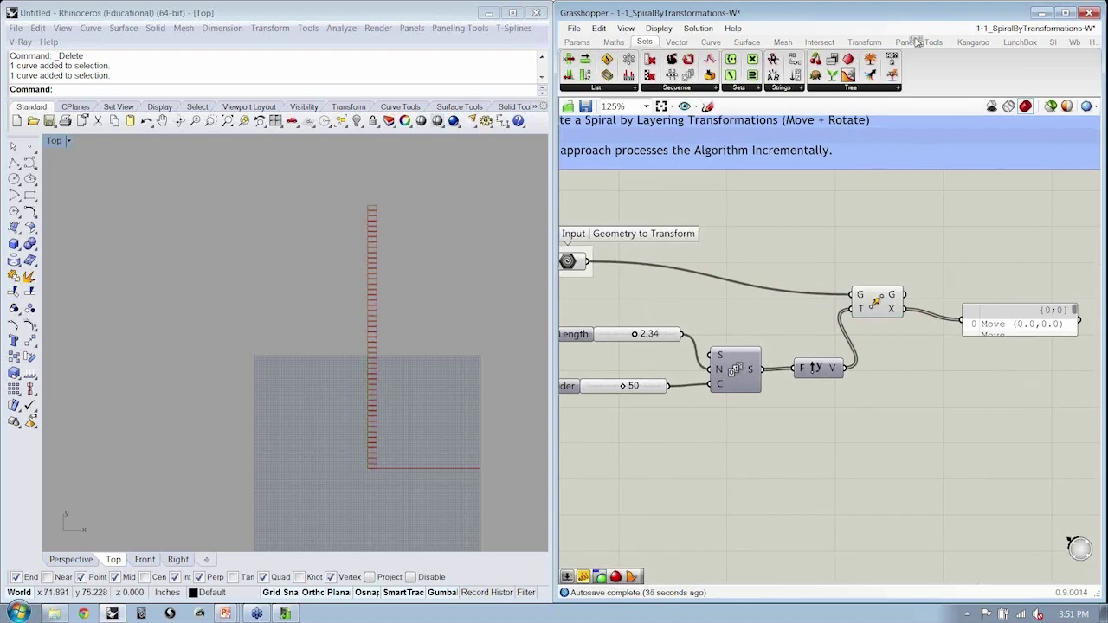
Add a Rotate component to the canvas below the Move component and its panel
{"action": "left_click", "coordinate": [864, 41]}
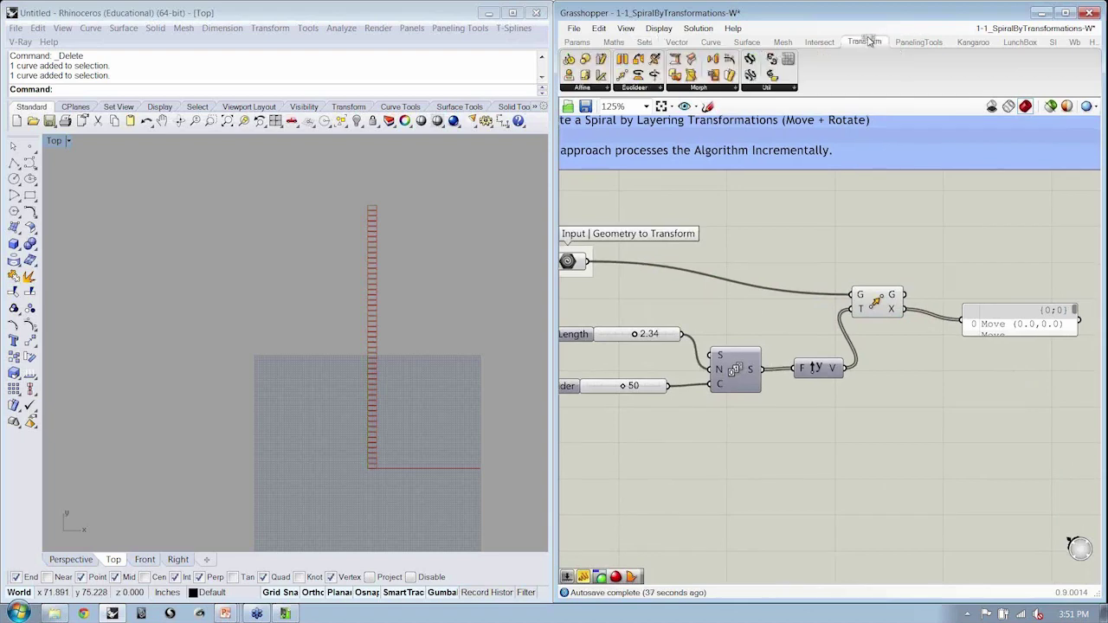
{"action": "left_click", "coordinate": [631, 89]}
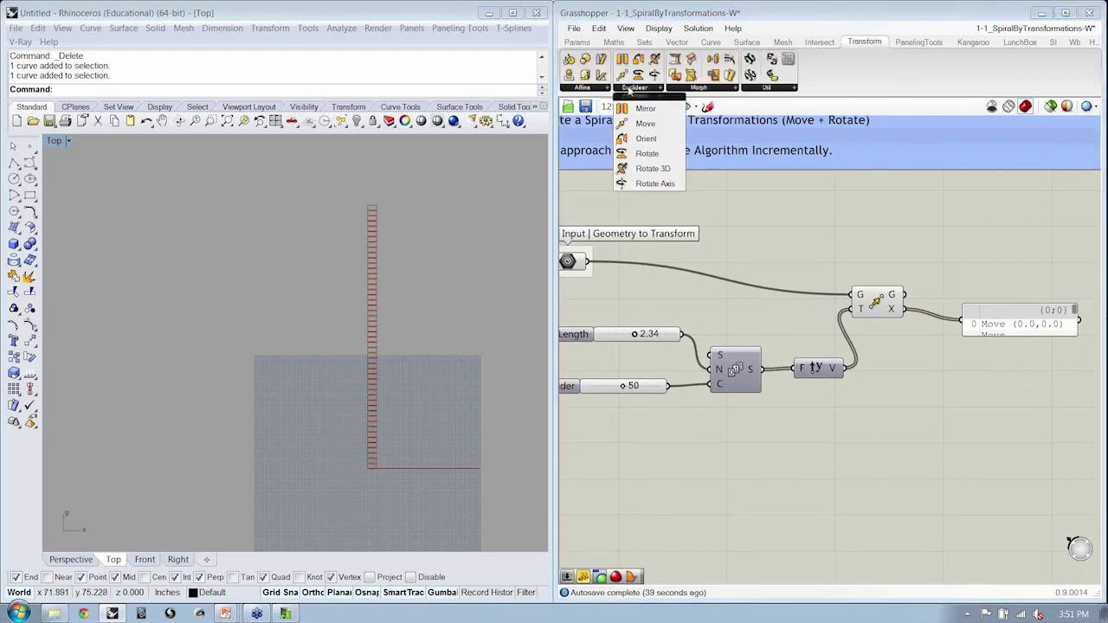
{"action": "left_click_drag", "start_coordinate": [639, 157], "coordinate": [959, 410]}
{"action": "scroll", "coordinate": [948, 398], "scroll_direction": "up", "scroll_amount": 4}
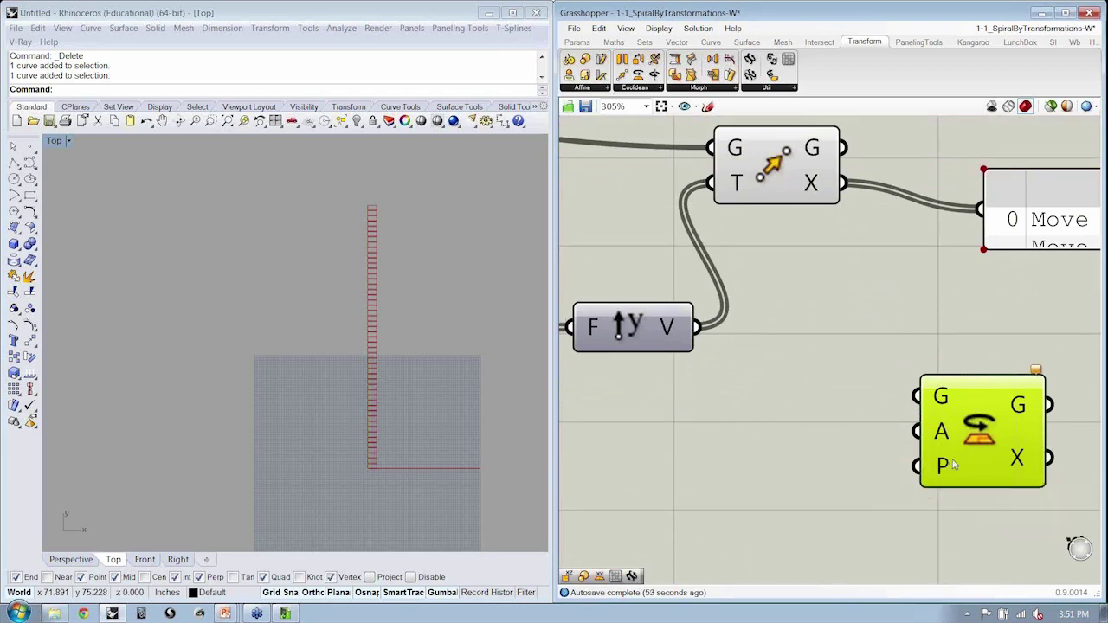
{"action": "scroll", "coordinate": [918, 472], "scroll_direction": "down", "scroll_amount": 3}
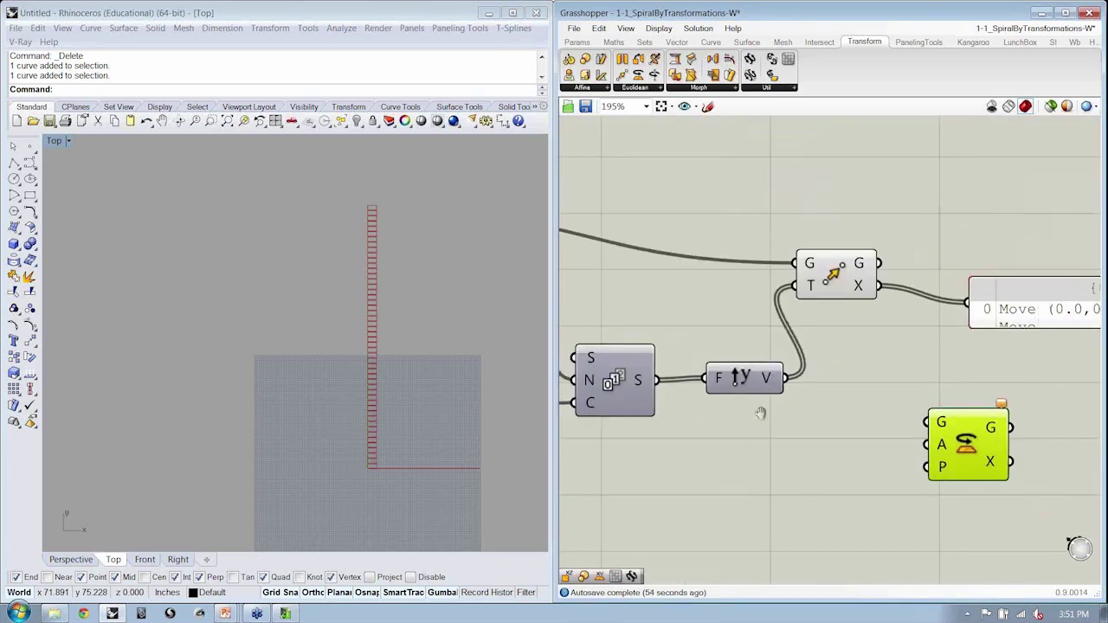
Duplicate the vLength slider and its Series component, keeping the count connection, and line the copies up below the originals
{"action": "right_click_drag", "start_coordinate": [734, 434], "coordinate": [877, 387]}
{"action": "scroll", "coordinate": [870, 393], "scroll_direction": "down", "scroll_amount": 1}
{"action": "scroll", "coordinate": [876, 388], "scroll_direction": "down", "scroll_amount": 1}
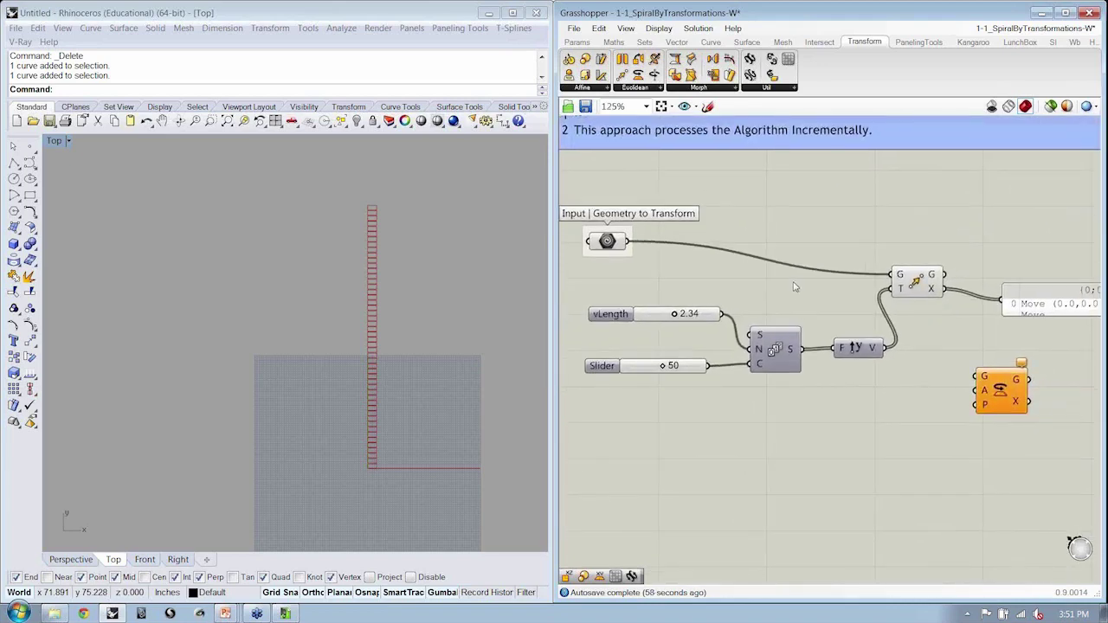
{"action": "left_click_drag", "start_coordinate": [796, 284], "coordinate": [701, 344]}
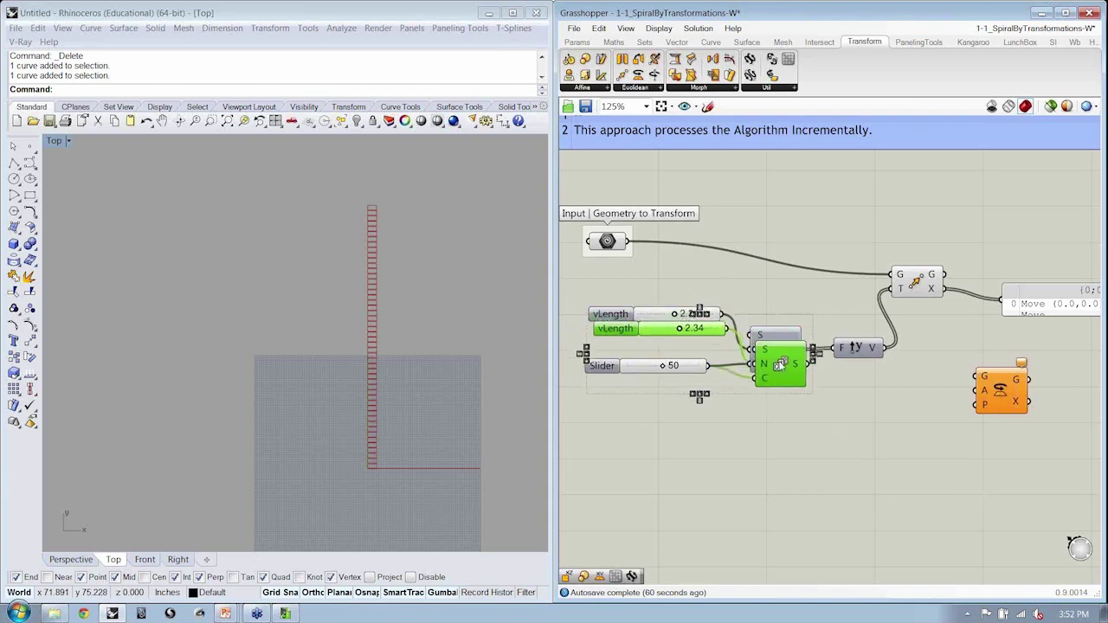
{"action": "left_click_drag", "start_coordinate": [773, 351], "coordinate": [773, 458], "text": "alt"}
{"action": "left_click", "coordinate": [781, 400]}
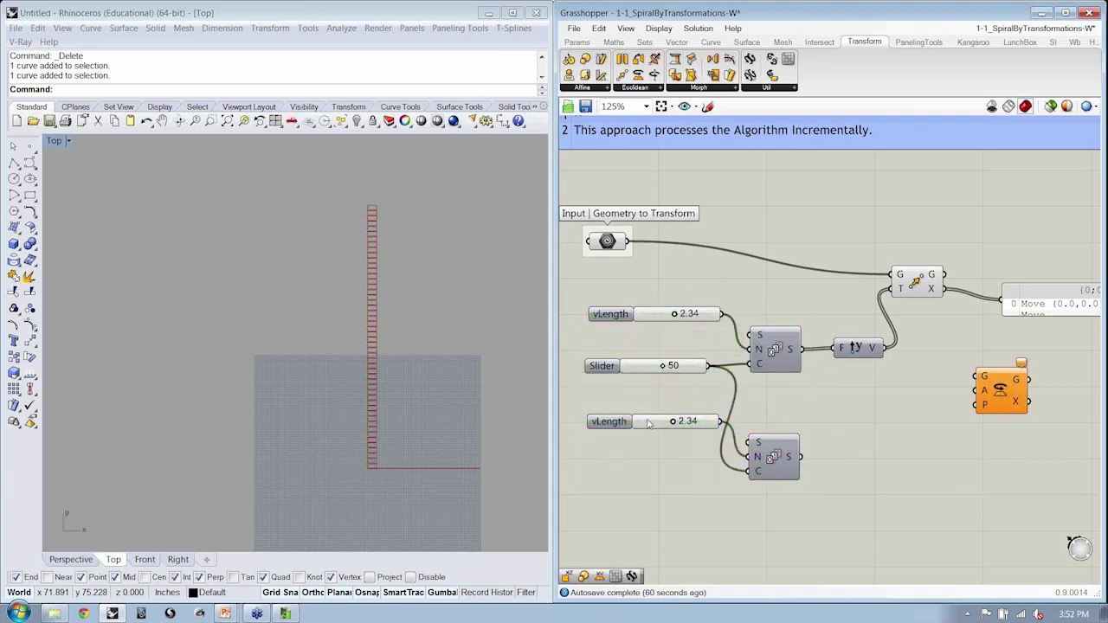
{"action": "left_click_drag", "start_coordinate": [649, 422], "coordinate": [649, 457]}
{"action": "left_click_drag", "start_coordinate": [778, 459], "coordinate": [778, 453]}
{"action": "left_click", "coordinate": [776, 407]}
Group the two Series components under the label "Series" and nudge Unit Y closer to the group
{"action": "left_click_drag", "start_coordinate": [816, 524], "coordinate": [777, 327]}
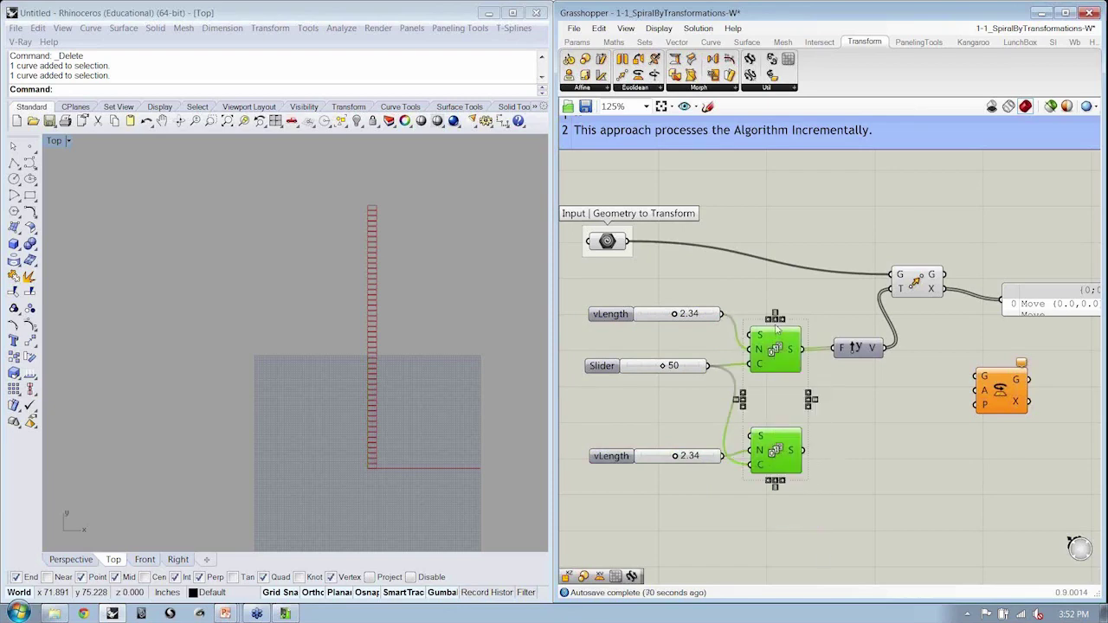
{"action": "key", "text": "ctrl+g"}
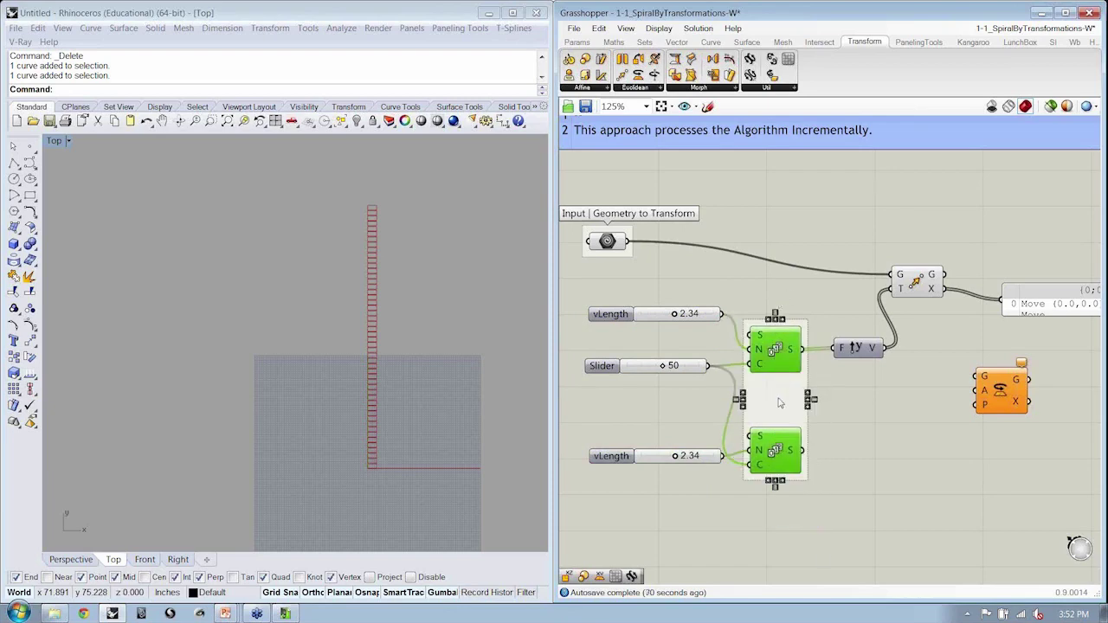
{"action": "right_click", "coordinate": [793, 406]}
{"action": "type", "text": "S"}
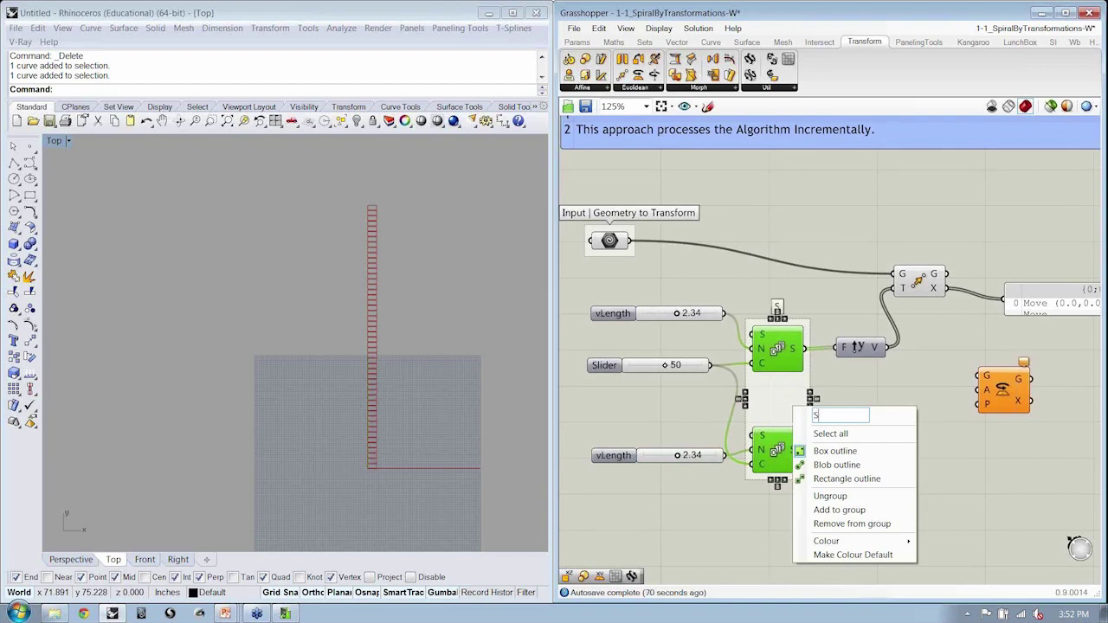
{"action": "type", "text": "eries"}
{"action": "key", "text": "Return"}
{"action": "left_click", "coordinate": [861, 400]}
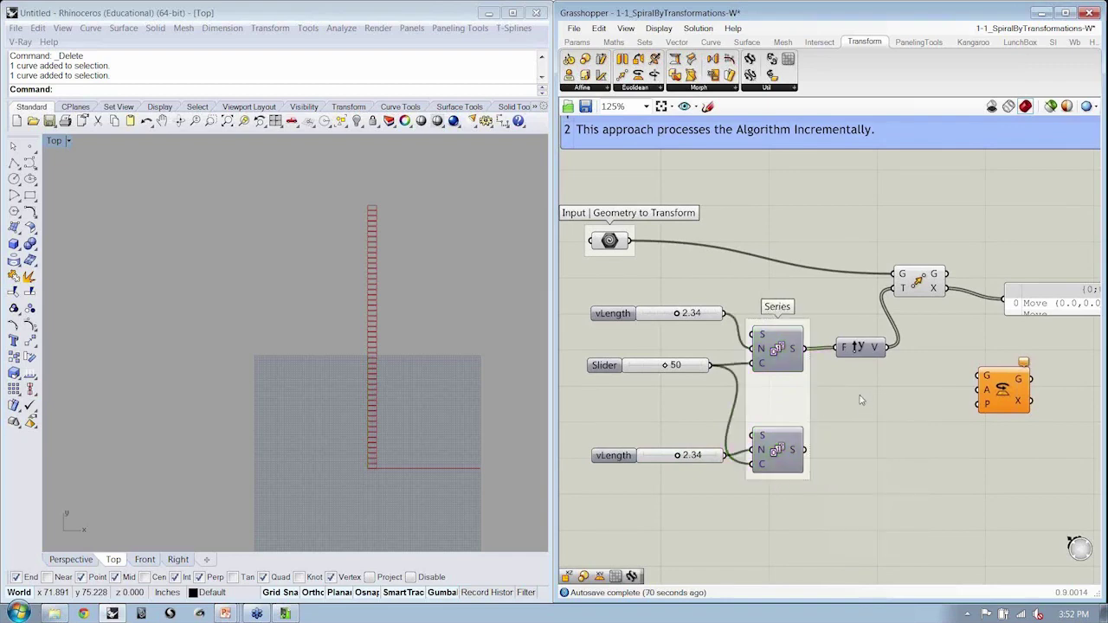
{"action": "left_click_drag", "start_coordinate": [859, 349], "coordinate": [853, 350]}
{"action": "left_click", "coordinate": [816, 362]}
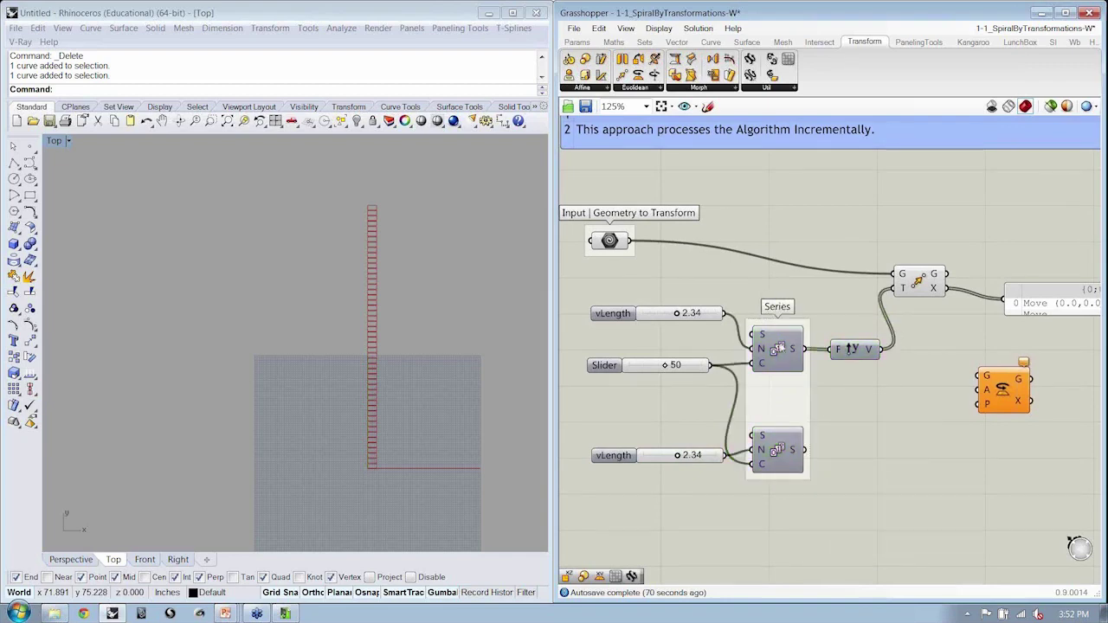
Rename the duplicated vLength slider to rotStep, set it to 4.07, and place it beside the lower Series component
{"action": "mouse_move", "coordinate": [601, 459]}
{"action": "left_mouse_down"}
{"action": "mouse_move", "coordinate": [599, 442]}
{"action": "mouse_move", "coordinate": [587, 450]}
{"action": "left_mouse_up"}
{"action": "right_click", "coordinate": [593, 448]}
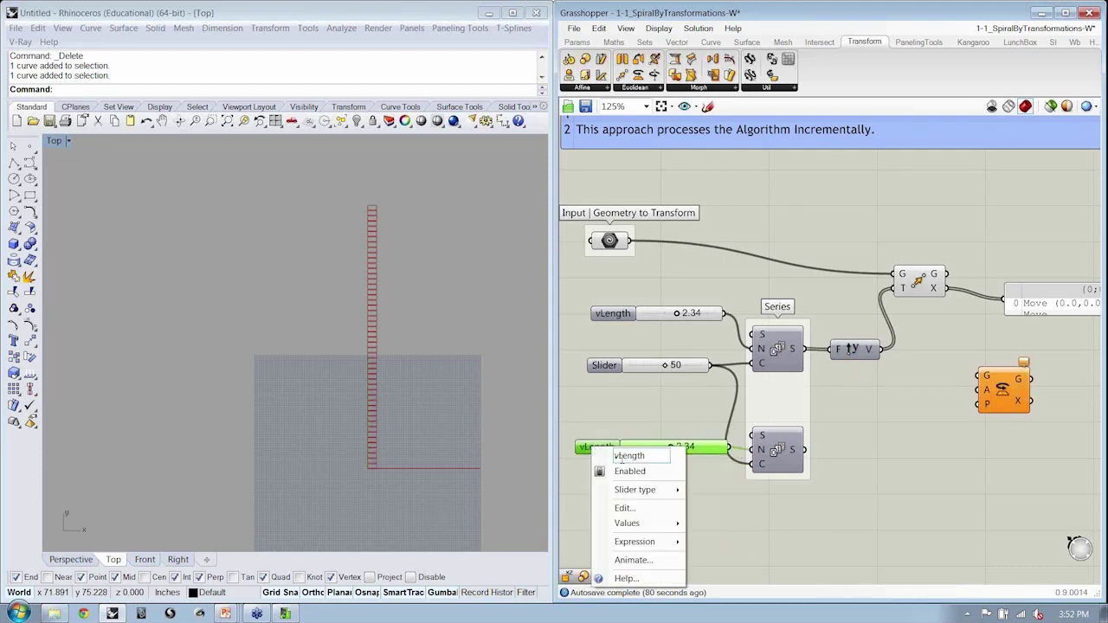
{"action": "double_click", "coordinate": [653, 455]}
{"action": "type", "text": "rot"}
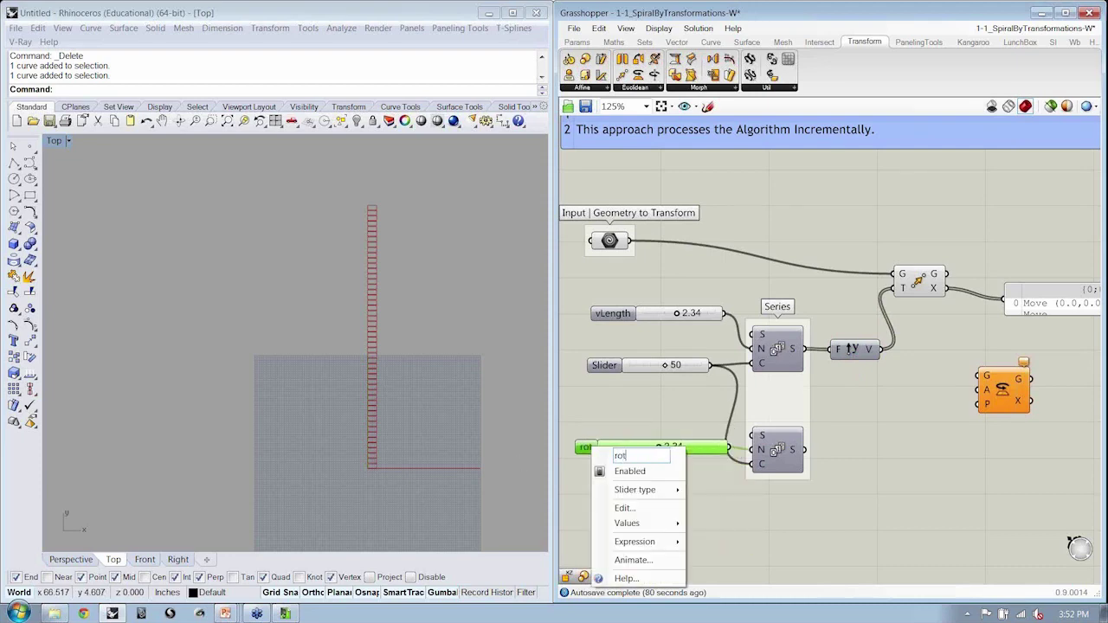
{"action": "type", "text": "Step"}
{"action": "key", "text": "Return"}
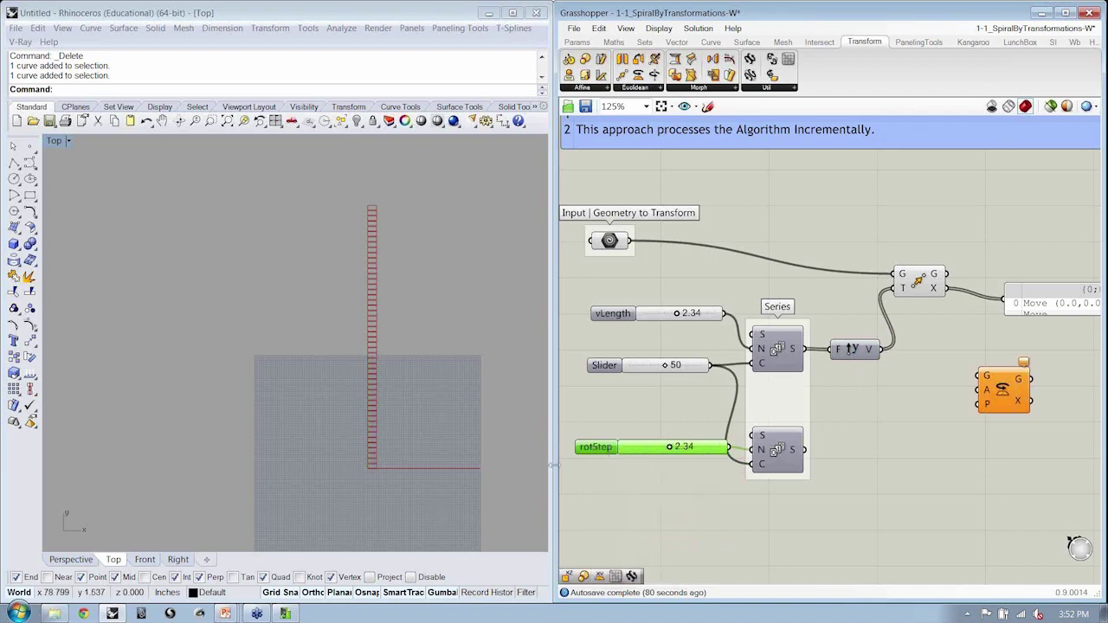
{"action": "left_click_drag", "start_coordinate": [629, 450], "coordinate": [703, 442]}
{"action": "left_click", "coordinate": [693, 481]}
{"action": "left_click_drag", "start_coordinate": [633, 433], "coordinate": [639, 451]}
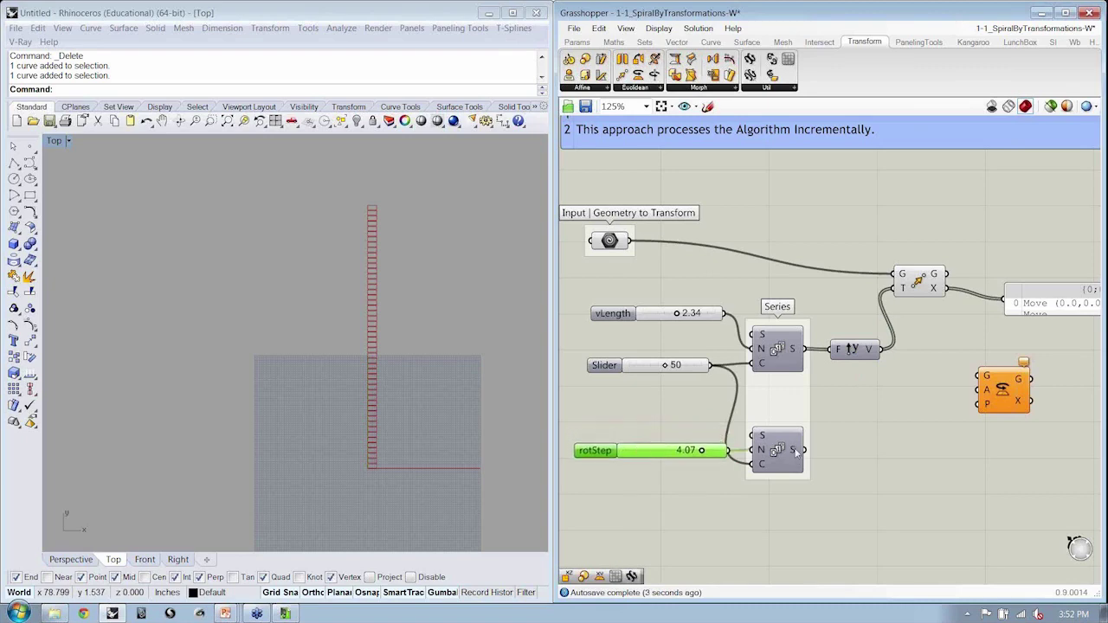
Rename the shared count slider feeding both Series components to "Number"
{"action": "left_click_drag", "start_coordinate": [629, 364], "coordinate": [625, 371]}
{"action": "right_click", "coordinate": [592, 373]}
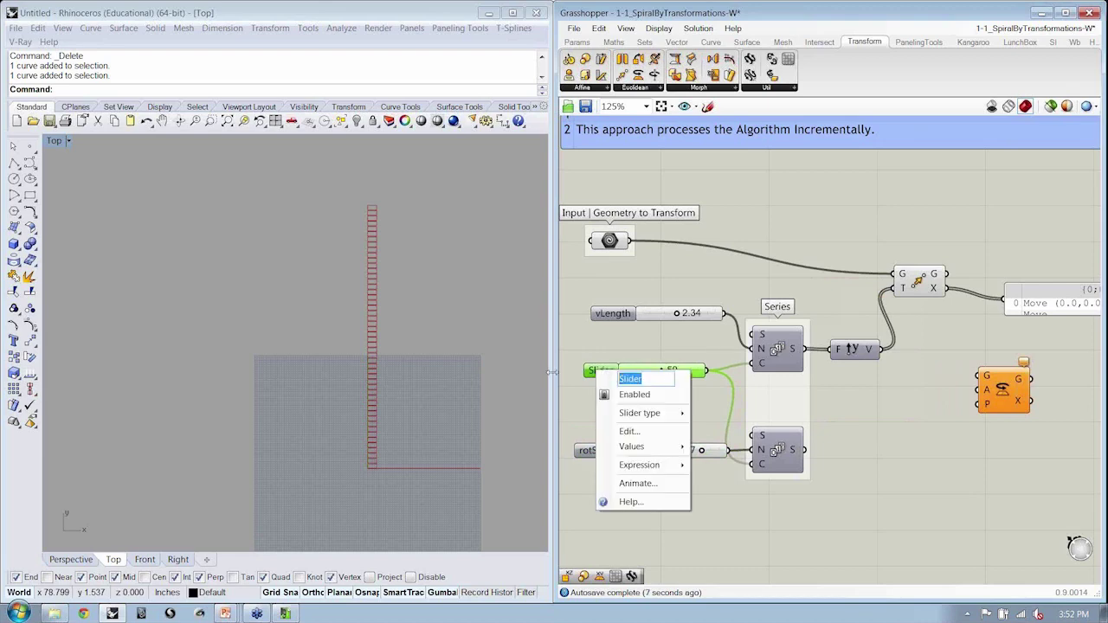
{"action": "type", "text": "Number"}
{"action": "key", "text": "Return"}
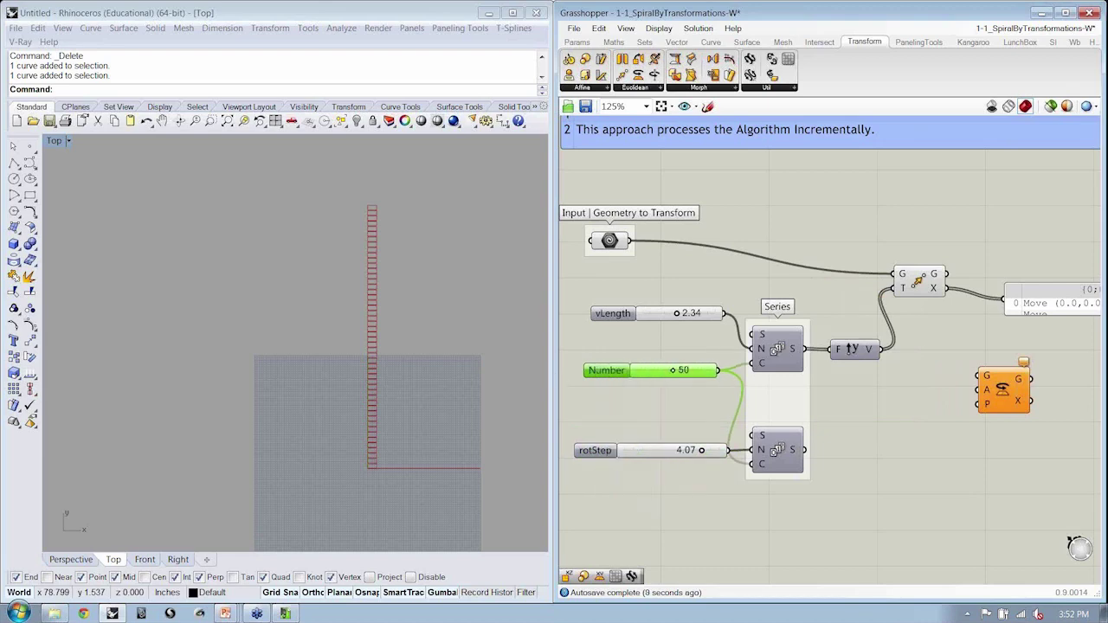
Space the Series group and Unit Y away from the sliders, with the three sliders left-aligned and the lower Series raised
{"action": "left_click_drag", "start_coordinate": [836, 524], "coordinate": [818, 362]}
{"action": "left_click_drag", "start_coordinate": [611, 452], "coordinate": [608, 294]}
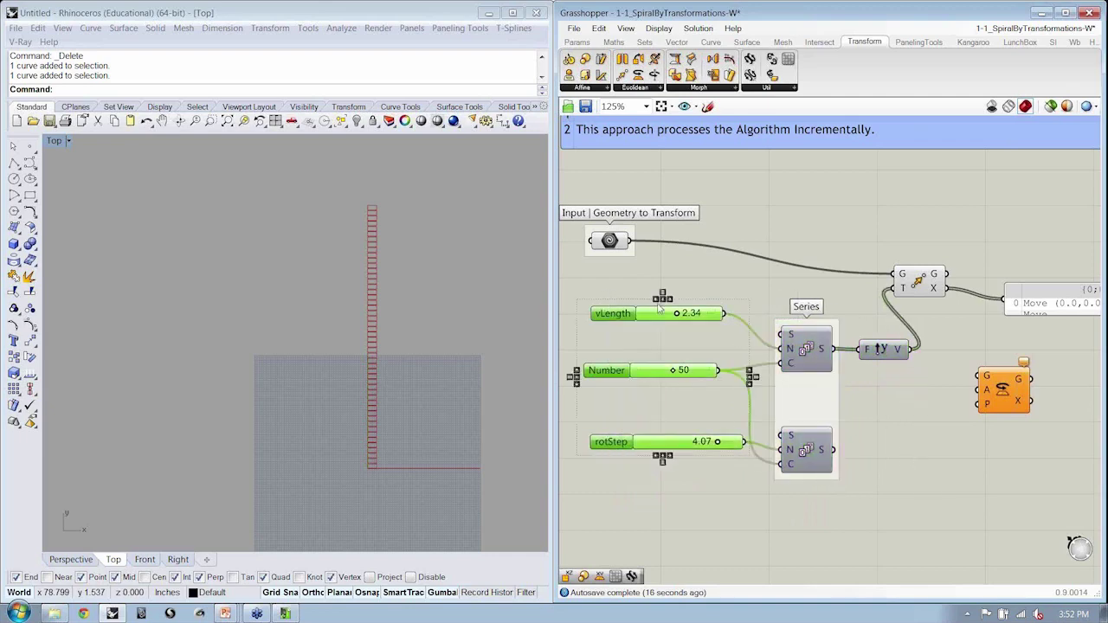
{"action": "left_click", "coordinate": [654, 296]}
{"action": "left_click", "coordinate": [690, 266]}
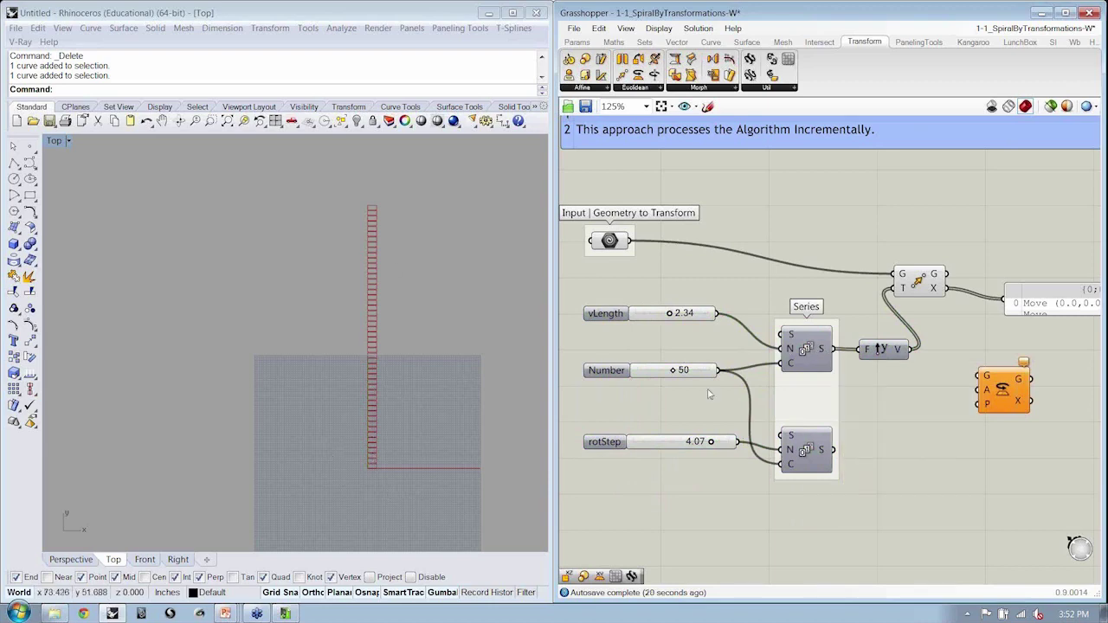
{"action": "left_click_drag", "start_coordinate": [809, 464], "coordinate": [809, 439]}
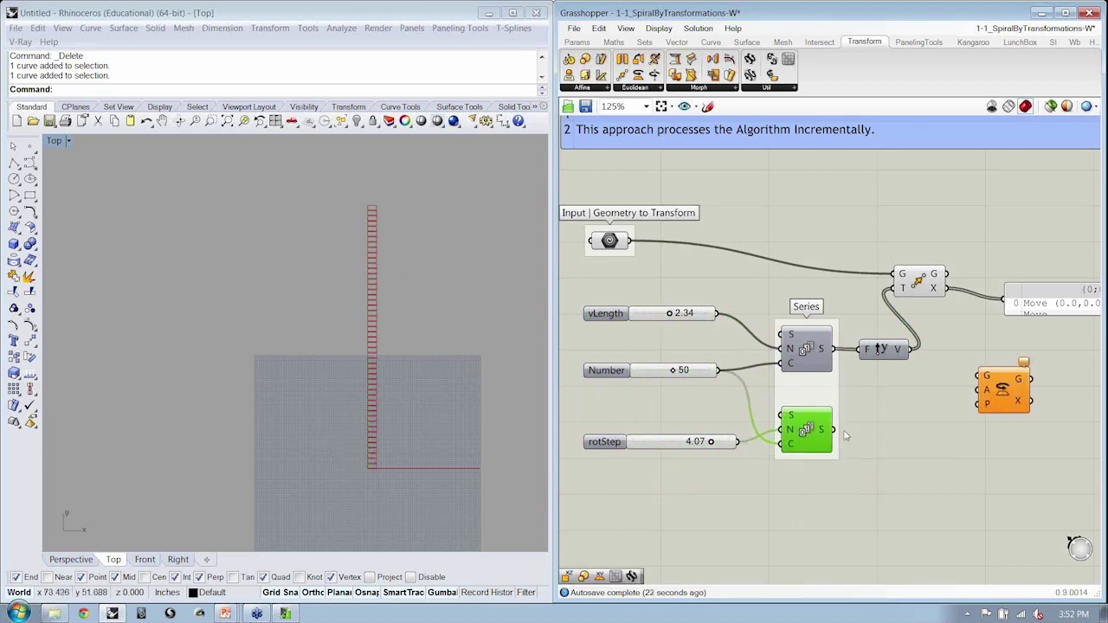
Reposition the Rotate component slightly on the canvas below the Move component's output panel
{"action": "mouse_move", "coordinate": [1055, 434]}
{"action": "right_mouse_down"}
{"action": "mouse_move", "coordinate": [1045, 431]}
{"action": "mouse_move", "coordinate": [1052, 437]}
{"action": "right_mouse_up"}
{"action": "left_click", "coordinate": [981, 453]}
{"action": "right_click_drag", "start_coordinate": [980, 451], "coordinate": [894, 439]}
{"action": "scroll", "coordinate": [934, 446], "scroll_direction": "down", "scroll_amount": 1}
{"action": "left_click_drag", "start_coordinate": [919, 397], "coordinate": [935, 393]}
{"action": "left_click", "coordinate": [922, 362]}
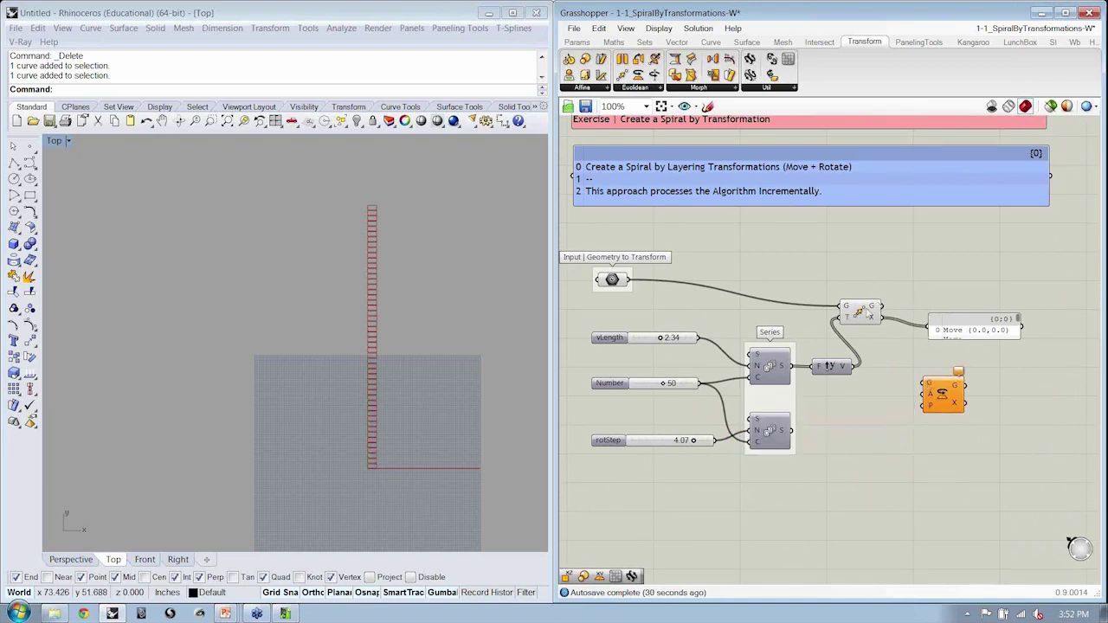
Disconnect the panel from Move and park it above, and wire Move's geometry output into Rotate's geometry input
{"action": "left_click_drag", "start_coordinate": [880, 317], "coordinate": [930, 330], "text": "ctrl"}
{"action": "left_click_drag", "start_coordinate": [969, 330], "coordinate": [950, 267]}
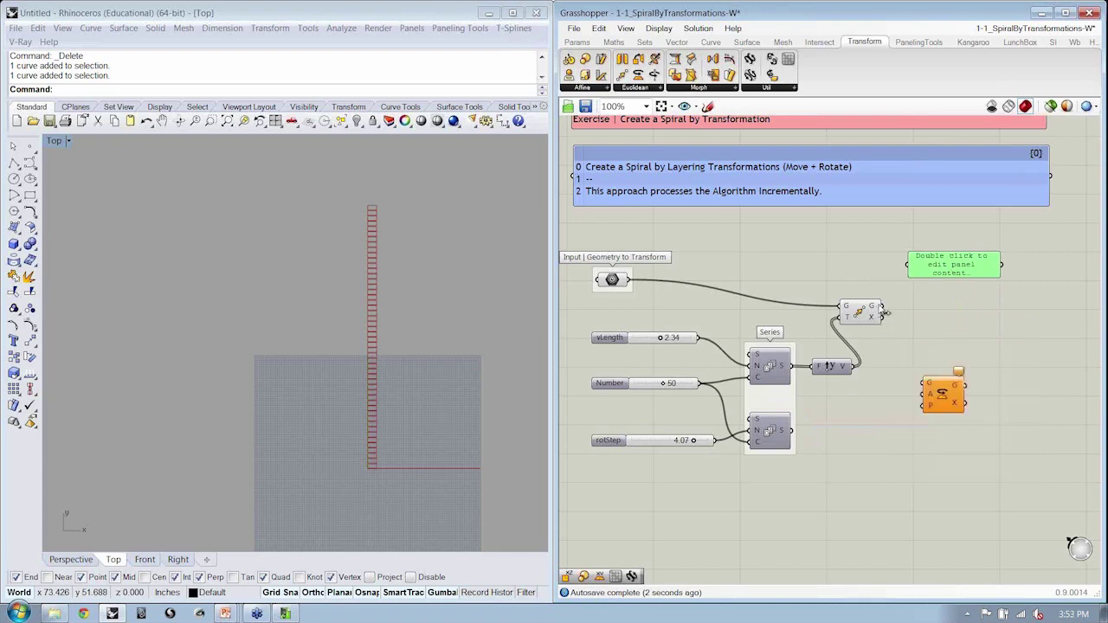
{"action": "left_click_drag", "start_coordinate": [891, 309], "coordinate": [940, 378]}
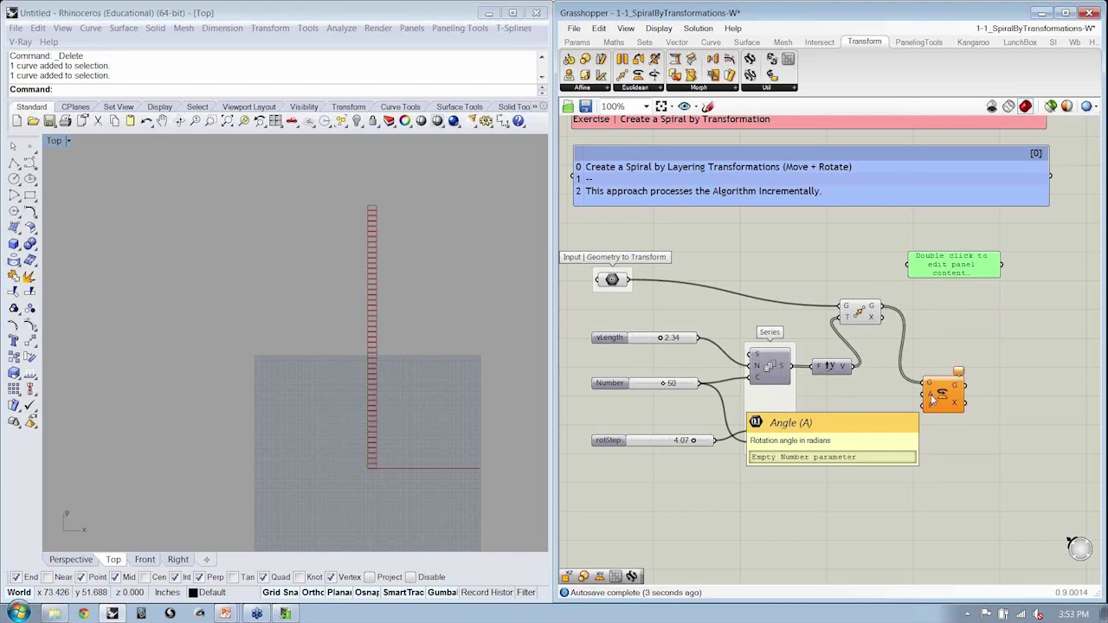
{"action": "key", "text": "ctrl+v"}
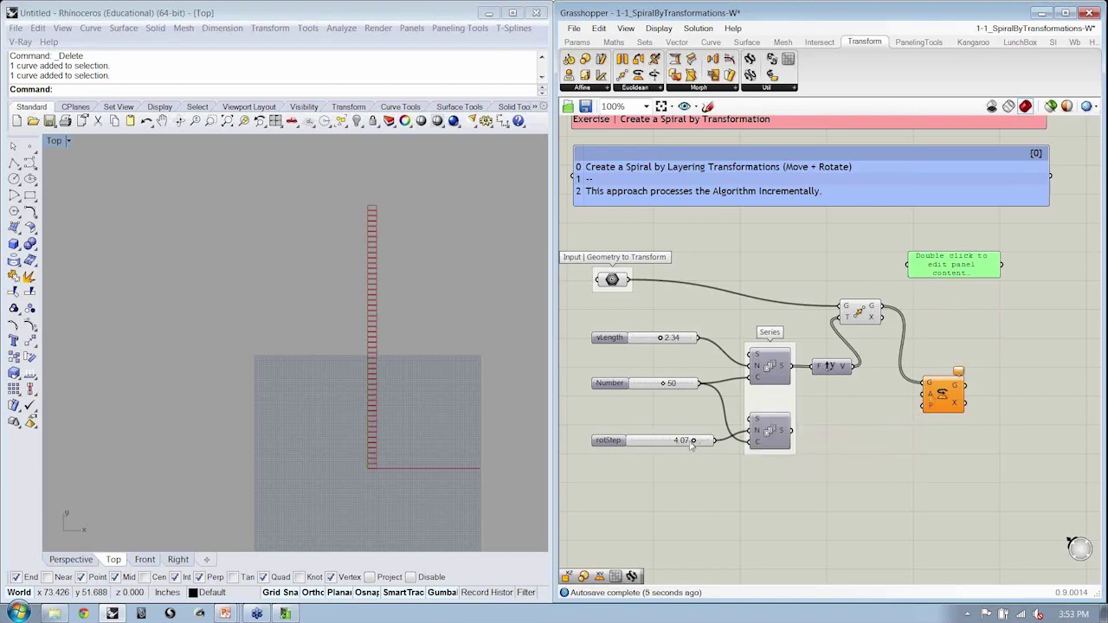
Set the rotStep slider to 4.94 and nudge it upward in line with the lower Series component
{"action": "mouse_move", "coordinate": [695, 442]}
{"action": "left_mouse_down"}
{"action": "mouse_move", "coordinate": [657, 443]}
{"action": "mouse_move", "coordinate": [695, 441]}
{"action": "left_mouse_up"}
{"action": "right_click_drag", "start_coordinate": [664, 426], "coordinate": [662, 437]}
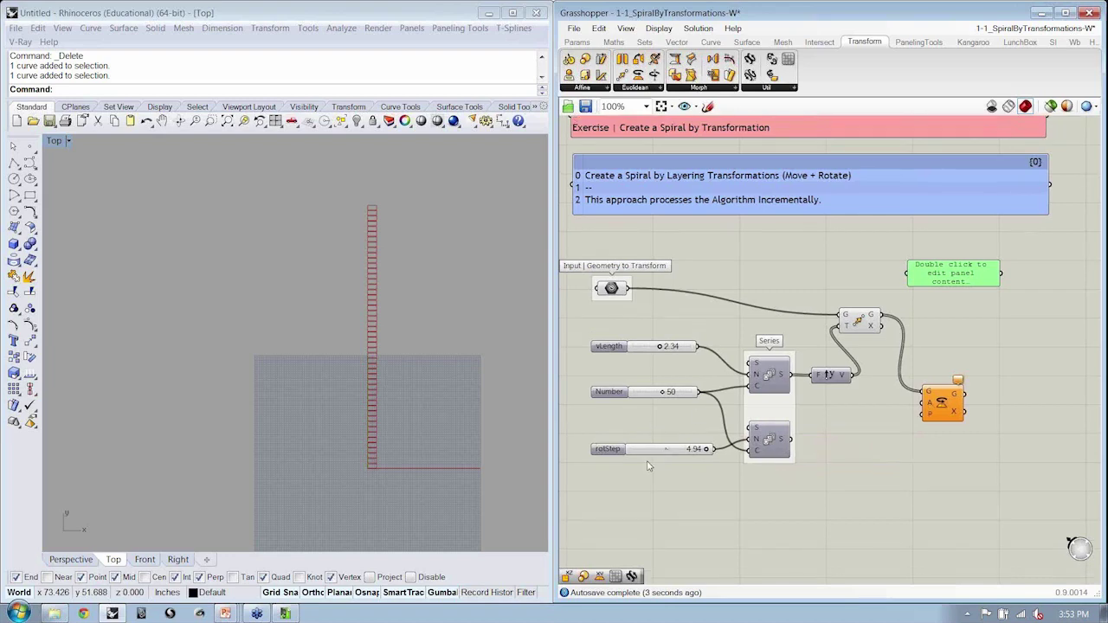
{"action": "left_click_drag", "start_coordinate": [646, 456], "coordinate": [646, 450]}
Add a Radians component after the lower Series and wire it from the Series output into Rotate's angle input
{"action": "left_click_drag", "start_coordinate": [817, 422], "coordinate": [868, 462]}
{"action": "left_click", "coordinate": [763, 439]}
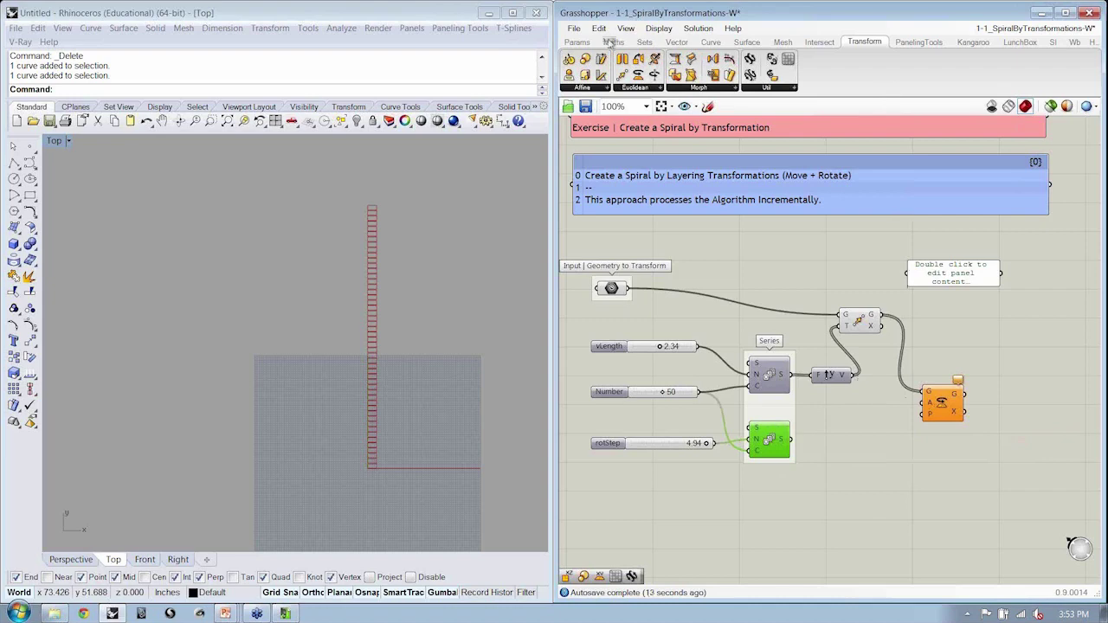
{"action": "left_click", "coordinate": [614, 41]}
{"action": "left_click", "coordinate": [804, 90]}
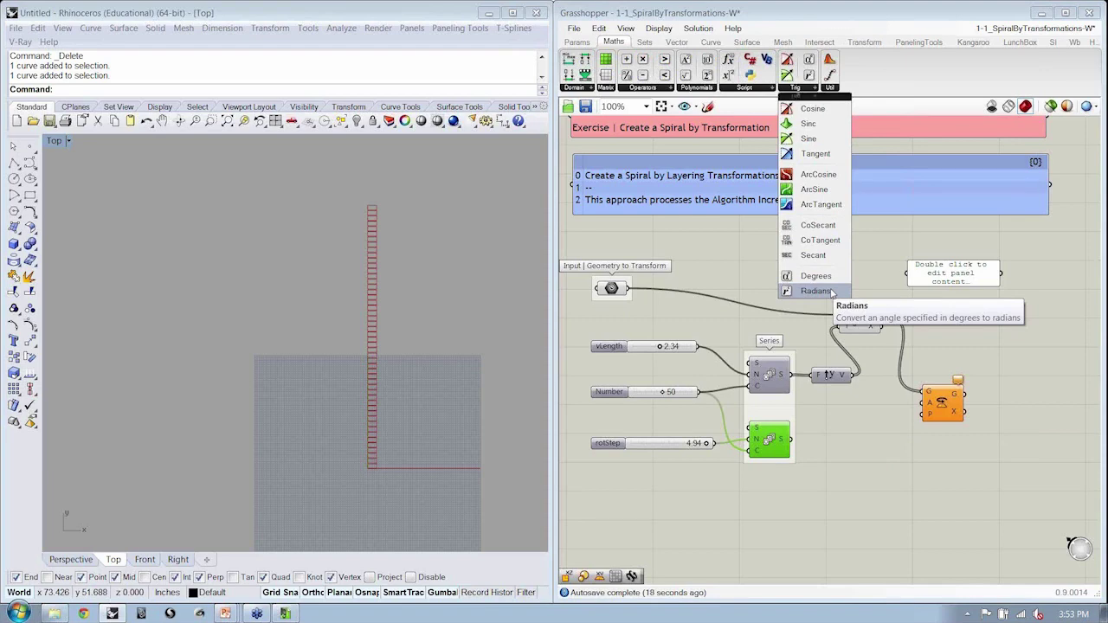
{"action": "left_click_drag", "start_coordinate": [815, 293], "coordinate": [840, 442]}
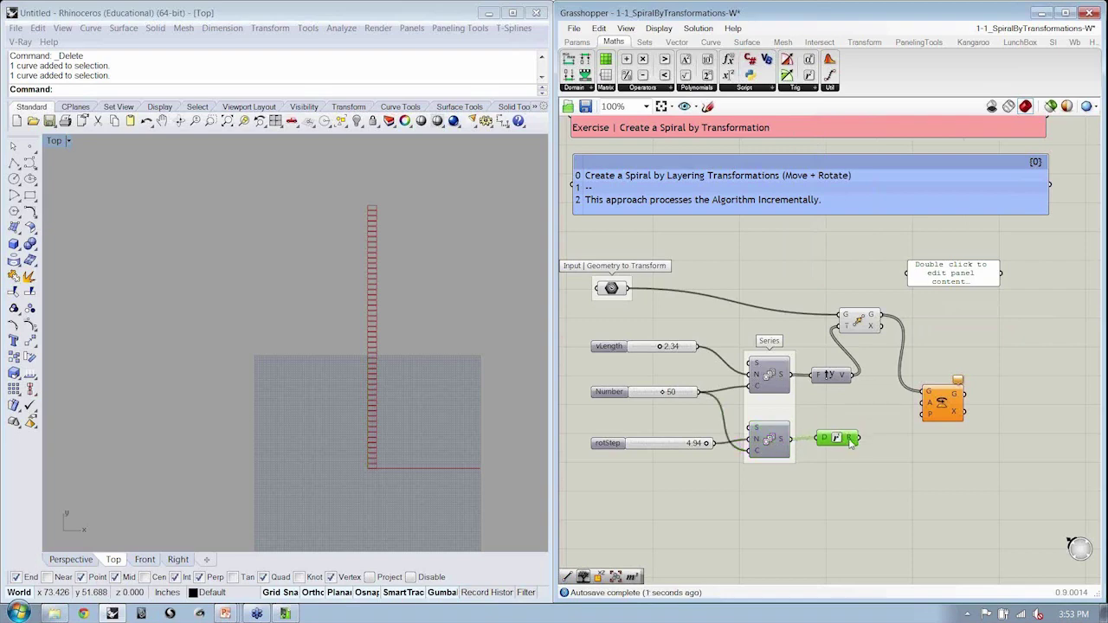
{"action": "mouse_move", "coordinate": [853, 439]}
{"action": "left_click_drag", "start_coordinate": [864, 443], "coordinate": [928, 402]}
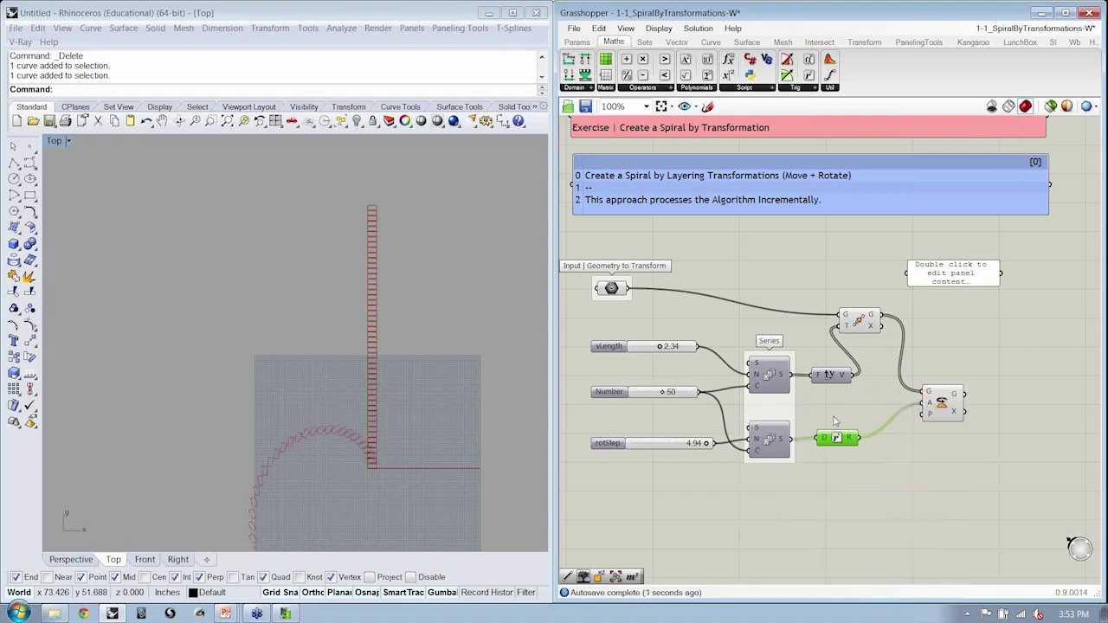
Tidy the layout by aligning Unit Y with Radians and moving the Move and Rotate components into a compact arrangement
{"action": "right_click_drag", "start_coordinate": [833, 416], "coordinate": [834, 397]}
{"action": "left_click_drag", "start_coordinate": [834, 416], "coordinate": [892, 300]}
{"action": "left_click", "coordinate": [835, 337]}
{"action": "left_click", "coordinate": [859, 299]}
{"action": "left_click_drag", "start_coordinate": [943, 376], "coordinate": [954, 336]}
Turn off the preview of the Move component and deselect the Rotate component
{"action": "right_click", "coordinate": [897, 301]}
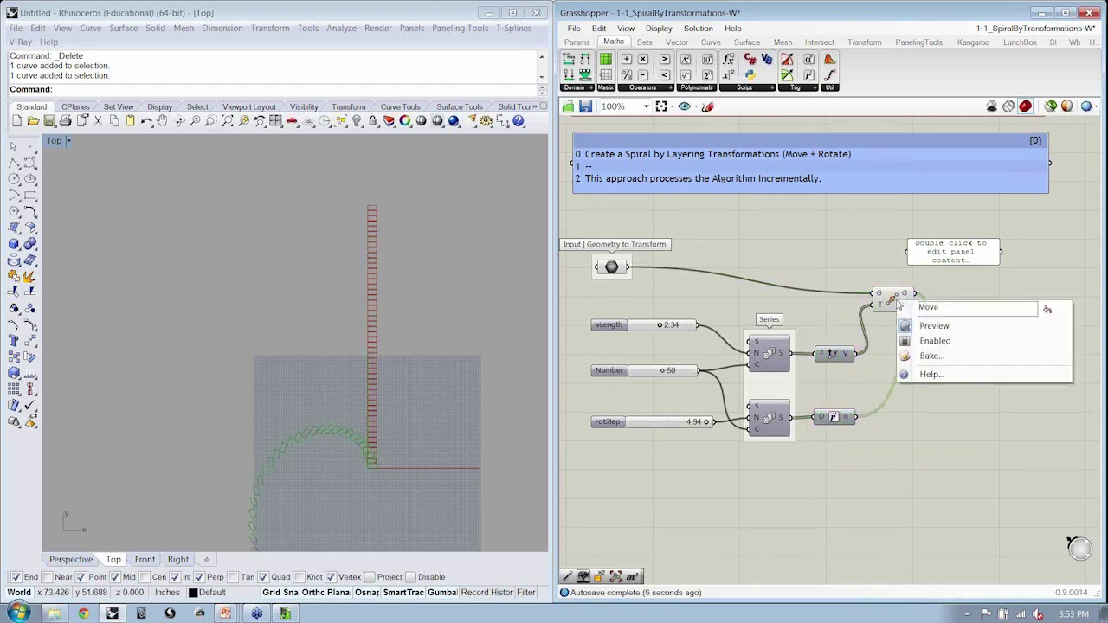
{"action": "left_click", "coordinate": [917, 326]}
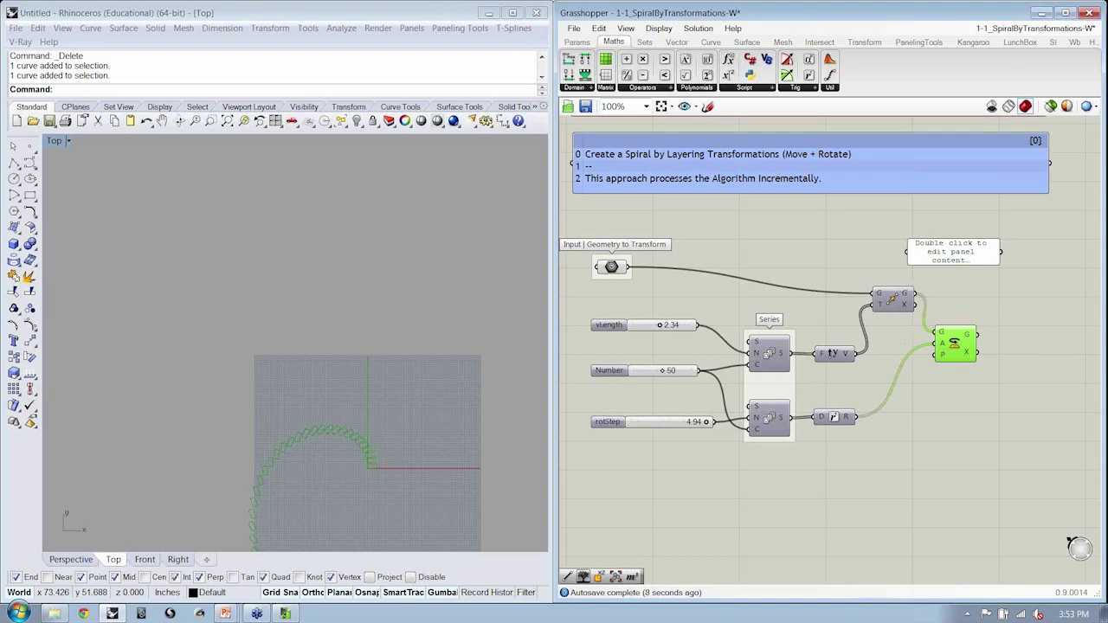
{"action": "left_click", "coordinate": [900, 346]}
Raise the rotStep slider to 5.00 and extend its numeric domain to a maximum of 45
{"action": "right_click_drag", "start_coordinate": [433, 424], "coordinate": [376, 321]}
{"action": "scroll", "coordinate": [407, 333], "scroll_direction": "down", "scroll_amount": 4}
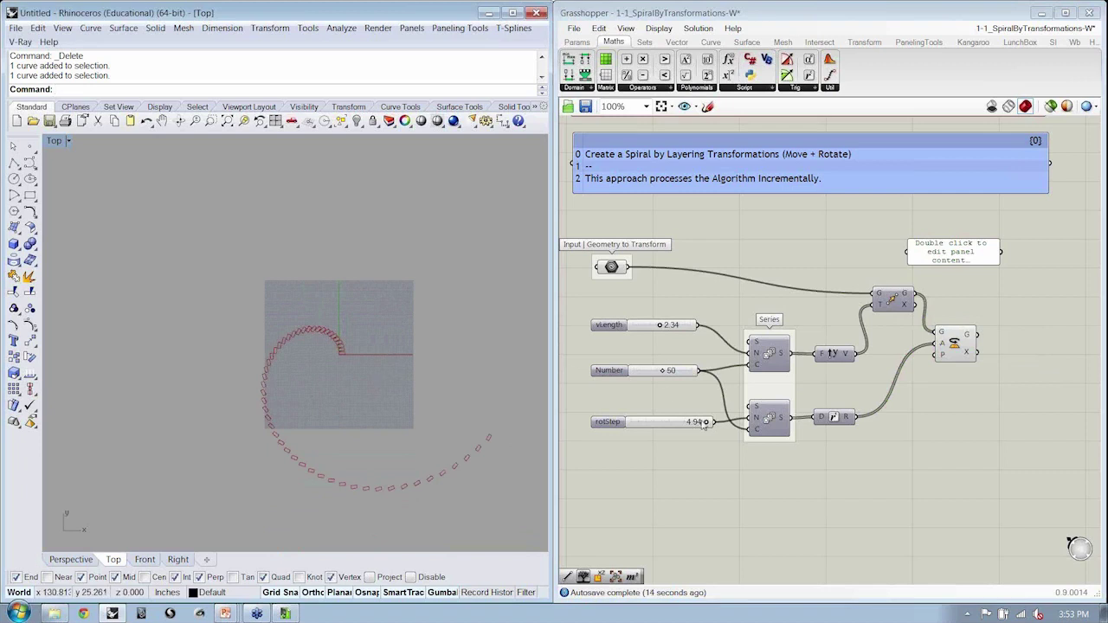
{"action": "left_click_drag", "start_coordinate": [704, 424], "coordinate": [725, 410]}
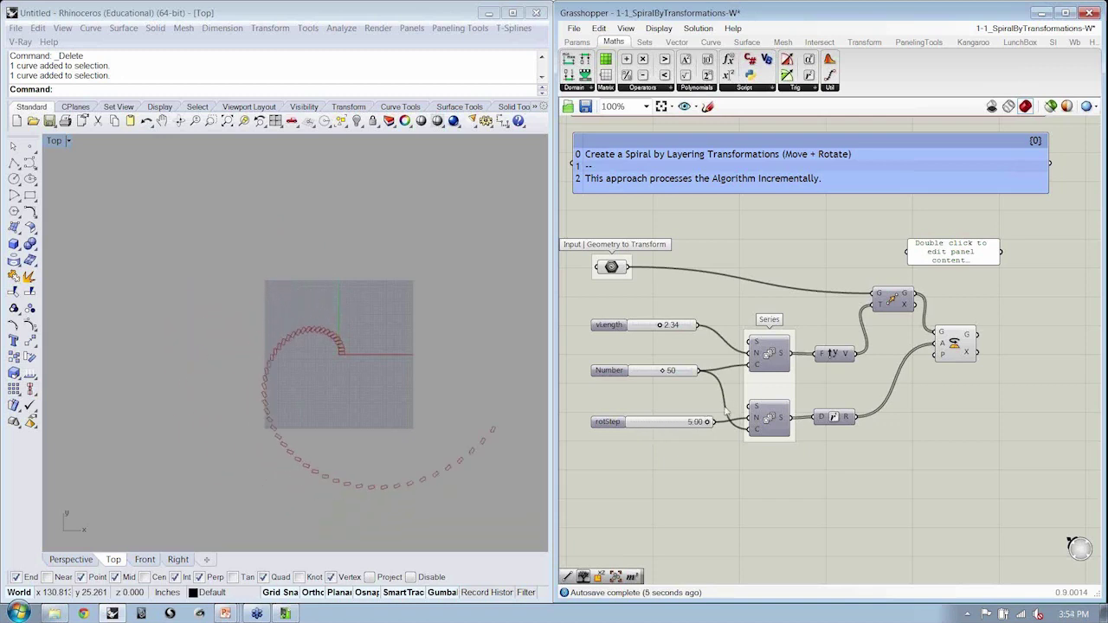
{"action": "right_click", "coordinate": [604, 424]}
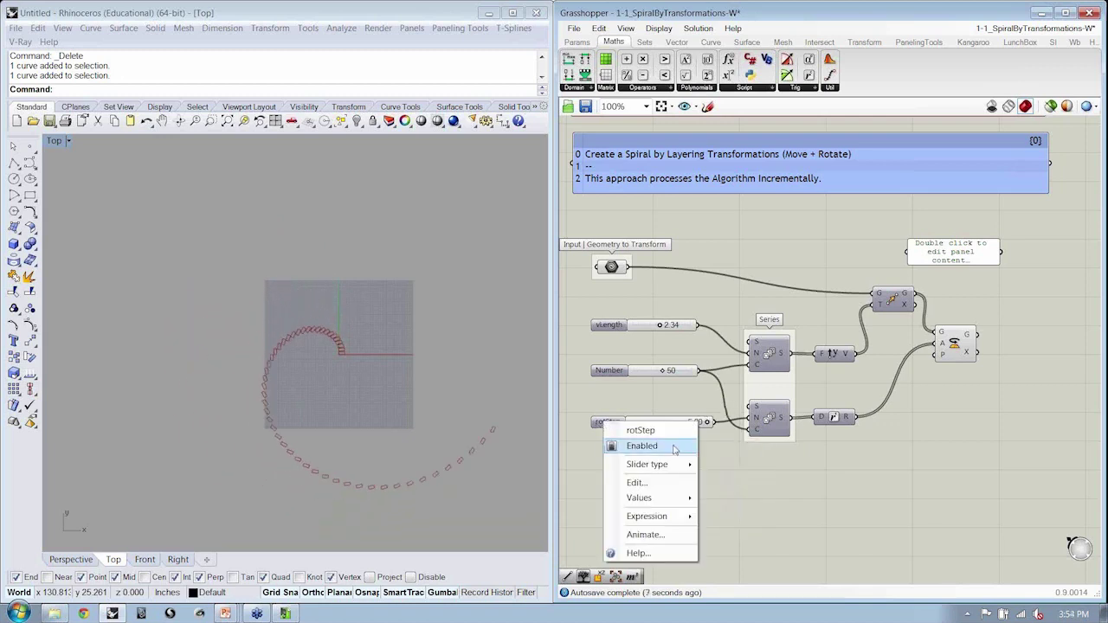
{"action": "left_click", "coordinate": [651, 481]}
{"action": "double_click", "coordinate": [690, 491]}
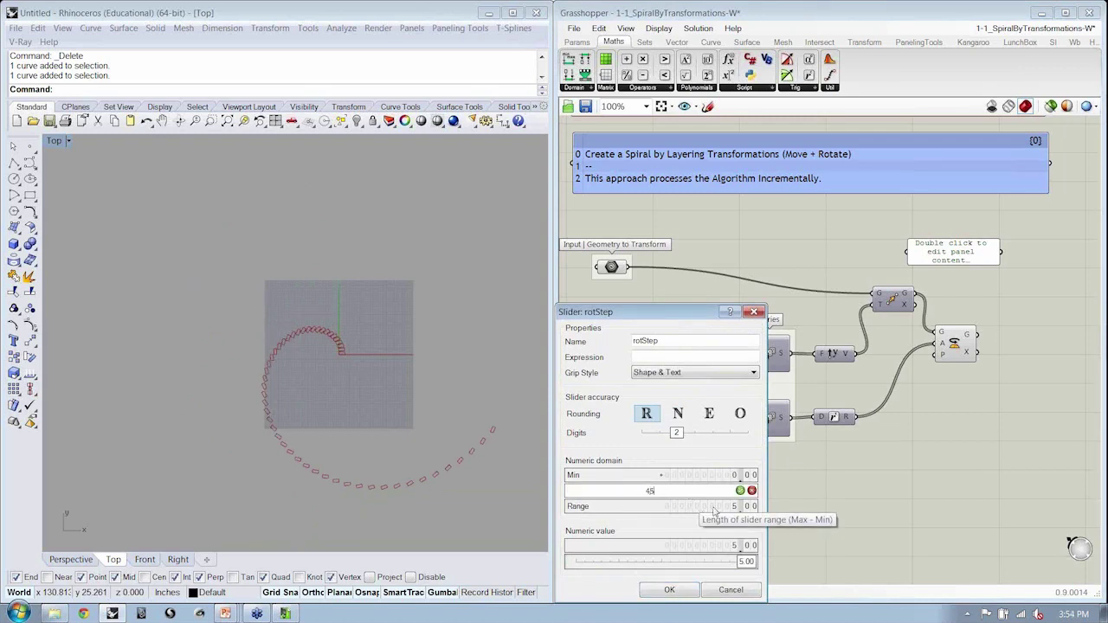
{"action": "key", "text": "Return"}
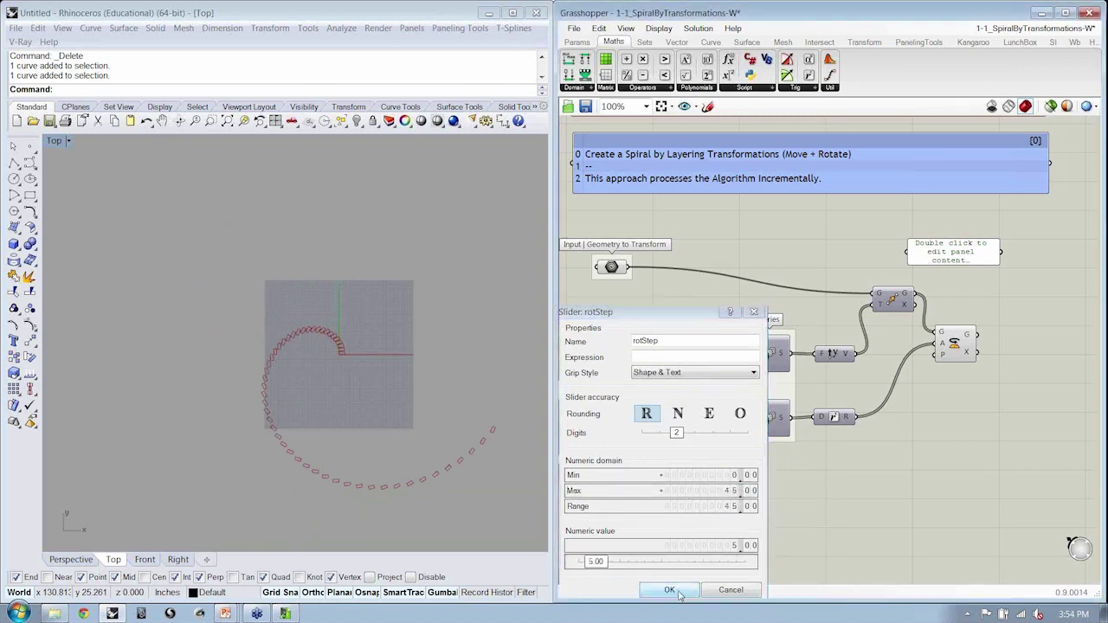
{"action": "left_click", "coordinate": [685, 589]}
Adjust the spiral by setting rotStep to 23.75, Number to 55, and vLength to 1.29
{"action": "left_click_drag", "start_coordinate": [642, 423], "coordinate": [671, 424]}
{"action": "mouse_move", "coordinate": [661, 371]}
{"action": "left_mouse_down"}
{"action": "mouse_move", "coordinate": [644, 373]}
{"action": "mouse_move", "coordinate": [665, 372]}
{"action": "left_mouse_up"}
{"action": "mouse_move", "coordinate": [659, 328]}
{"action": "left_mouse_down"}
{"action": "mouse_move", "coordinate": [635, 334]}
{"action": "mouse_move", "coordinate": [646, 336]}
{"action": "left_mouse_up"}
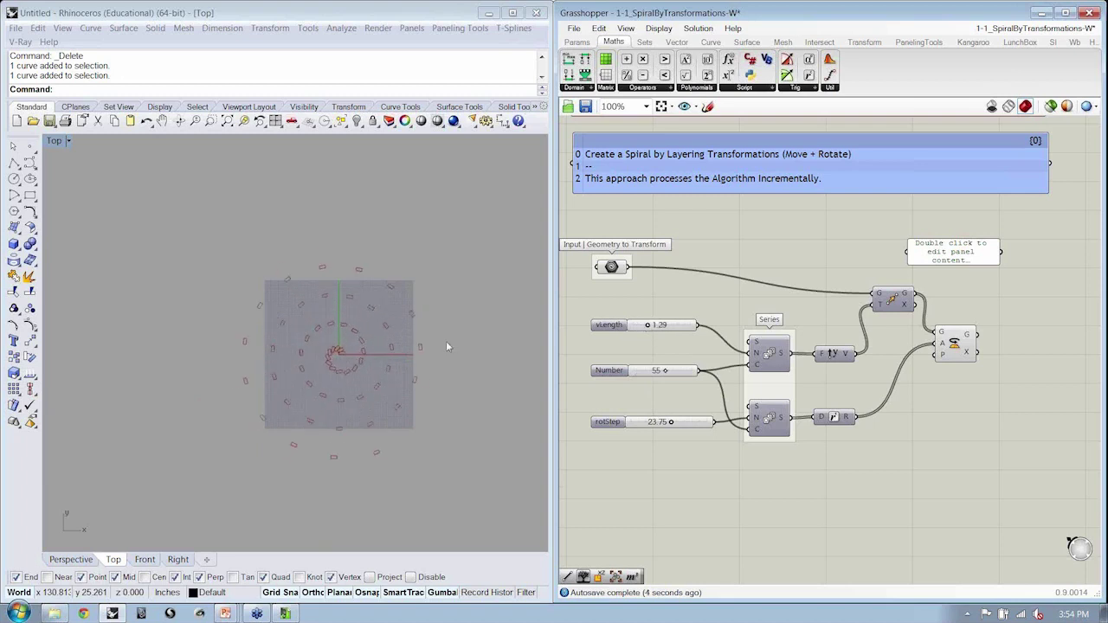
{"action": "scroll", "coordinate": [346, 365], "scroll_direction": "up", "scroll_amount": 3}
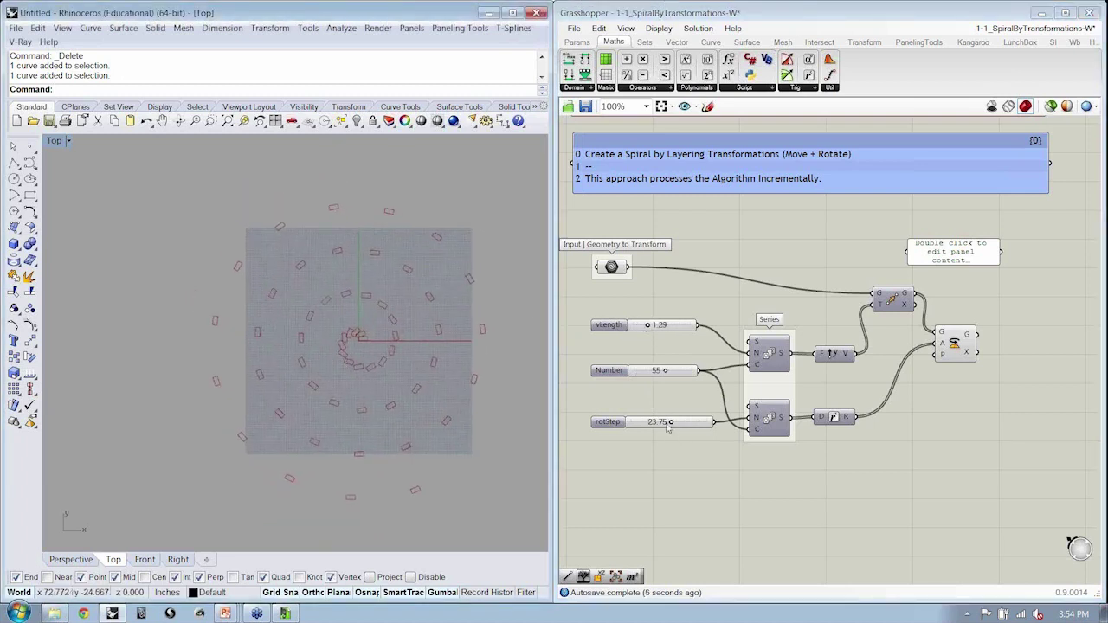
Set the rotStep slider to 16.25 and examine the resulting spiral up close in the Top viewport
{"action": "left_click_drag", "start_coordinate": [669, 422], "coordinate": [660, 425]}
{"action": "right_click_drag", "start_coordinate": [394, 342], "coordinate": [363, 334]}
{"action": "scroll", "coordinate": [363, 330], "scroll_direction": "up", "scroll_amount": 2}
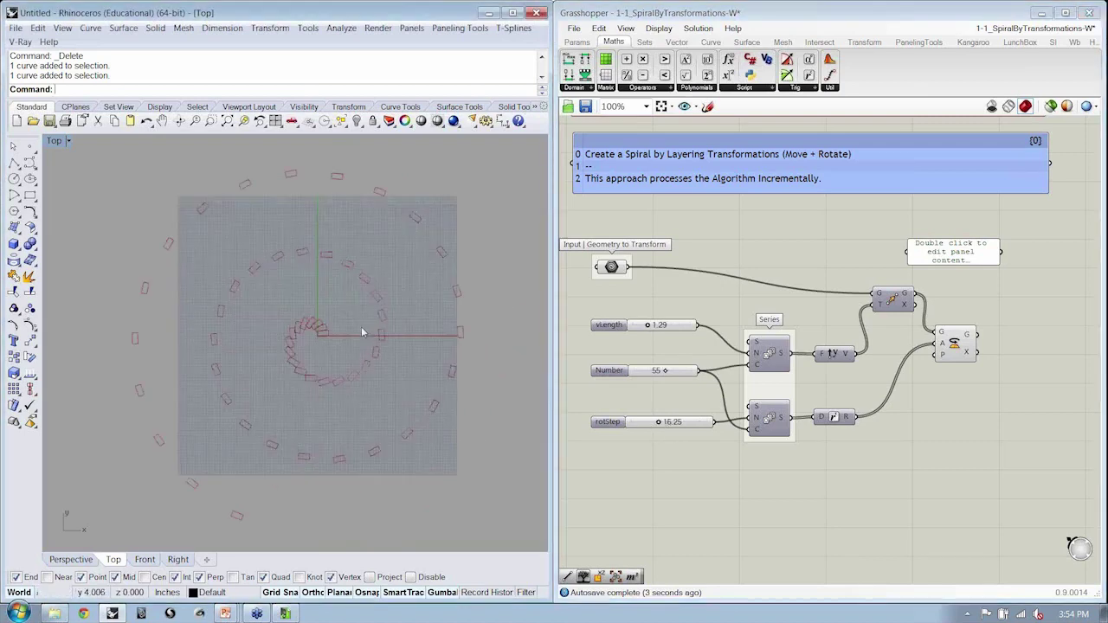
{"action": "scroll", "coordinate": [276, 322], "scroll_direction": "up", "scroll_amount": 4}
{"action": "scroll", "coordinate": [277, 322], "scroll_direction": "down", "scroll_amount": 4}
{"action": "right_click_drag", "start_coordinate": [295, 329], "coordinate": [316, 326]}
{"action": "scroll", "coordinate": [344, 333], "scroll_direction": "up", "scroll_amount": 2}
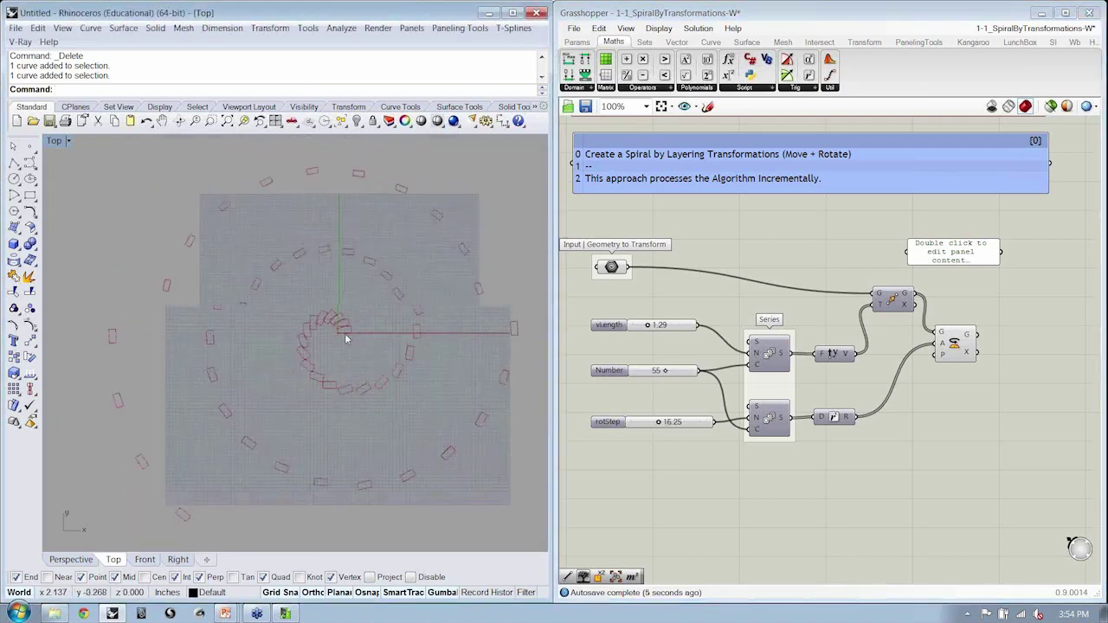
{"action": "scroll", "coordinate": [344, 333], "scroll_direction": "down", "scroll_amount": 3}
Shift the Move component slightly up and the Rotate component slightly right to space them apart
{"action": "left_click_drag", "start_coordinate": [900, 302], "coordinate": [898, 289]}
{"action": "left_click_drag", "start_coordinate": [946, 339], "coordinate": [956, 338]}
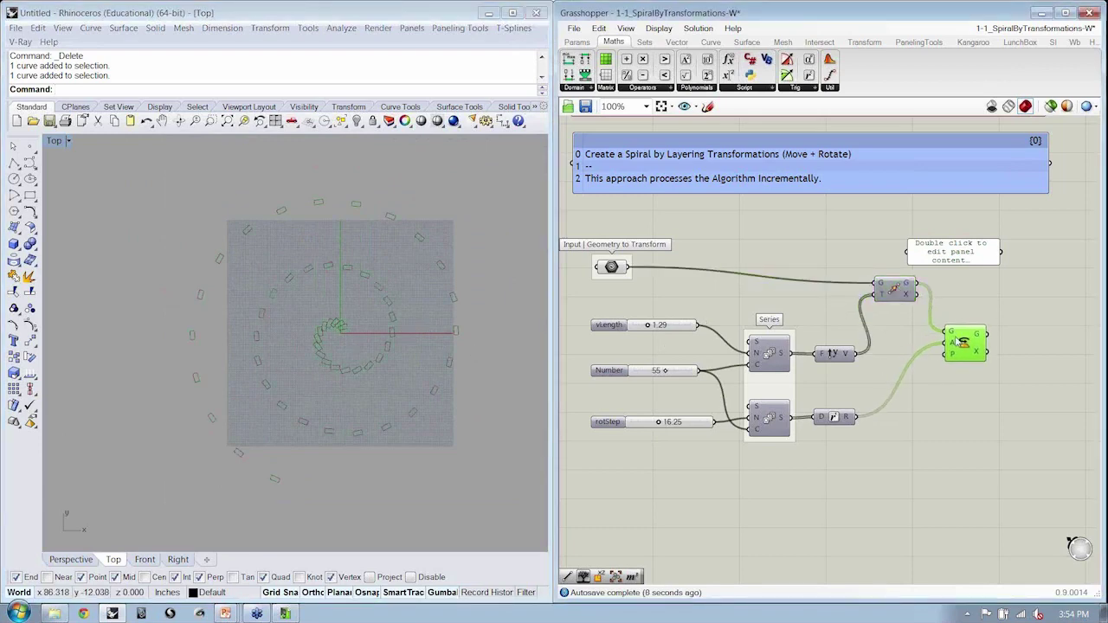
{"action": "left_click", "coordinate": [965, 387]}
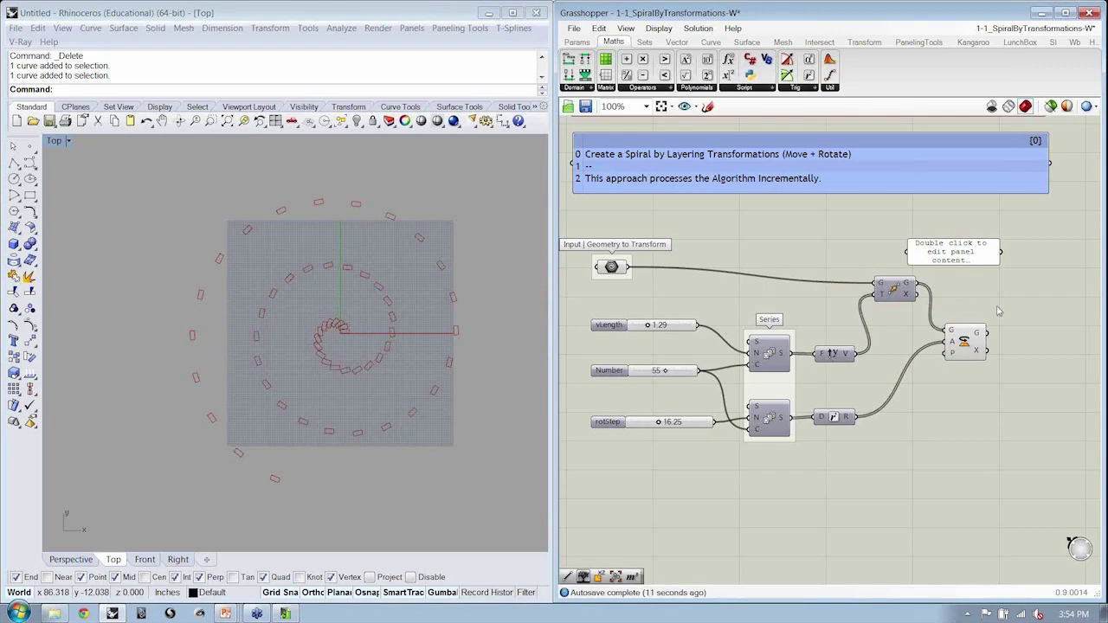
{"action": "right_click_drag", "start_coordinate": [1017, 349], "coordinate": [1045, 360]}
{"action": "left_click_drag", "start_coordinate": [697, 232], "coordinate": [630, 307]}
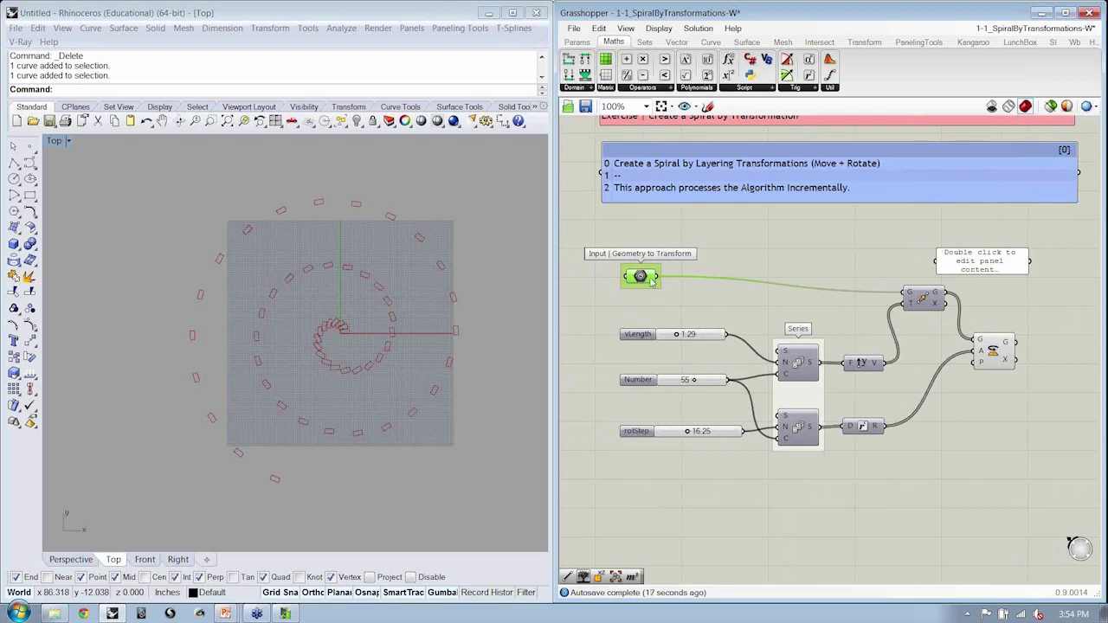
{"action": "left_click", "coordinate": [718, 239]}
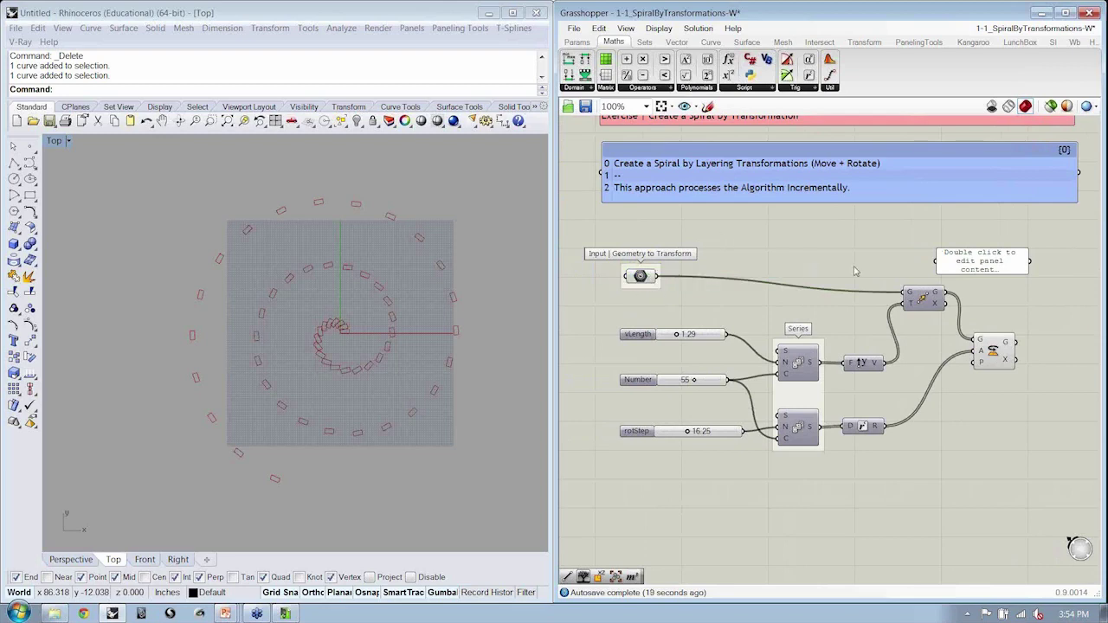
Put the Unit Y component in its own group and label the group "Y Vector"
{"action": "scroll", "coordinate": [861, 364], "scroll_direction": "up", "scroll_amount": 3}
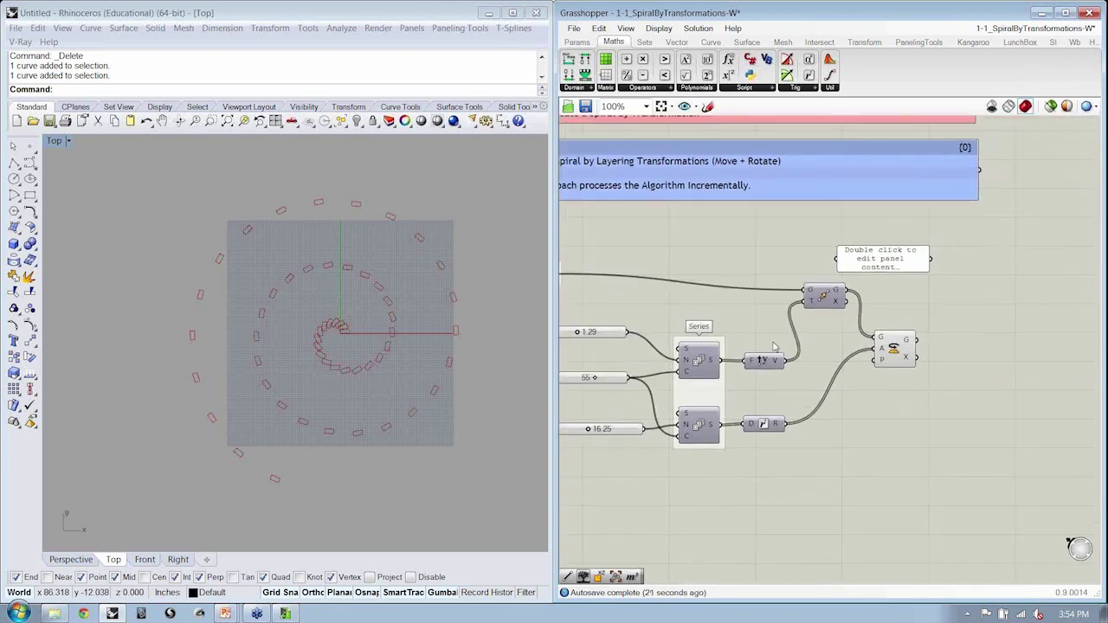
{"action": "left_click", "coordinate": [759, 364]}
{"action": "left_click", "coordinate": [674, 362], "text": "shift"}
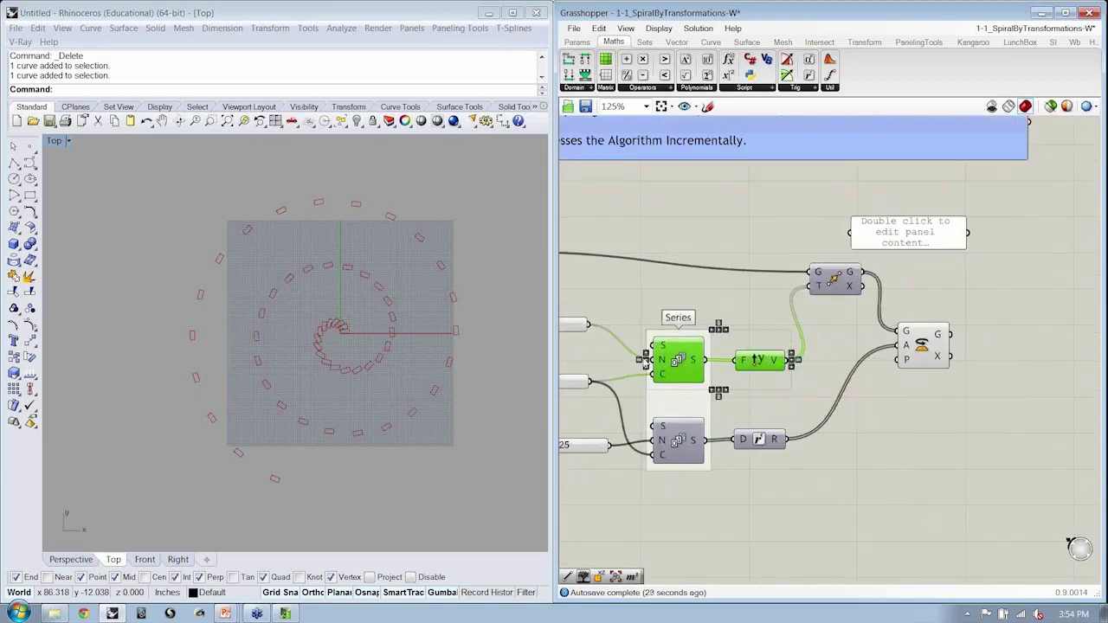
{"action": "left_click", "coordinate": [757, 360]}
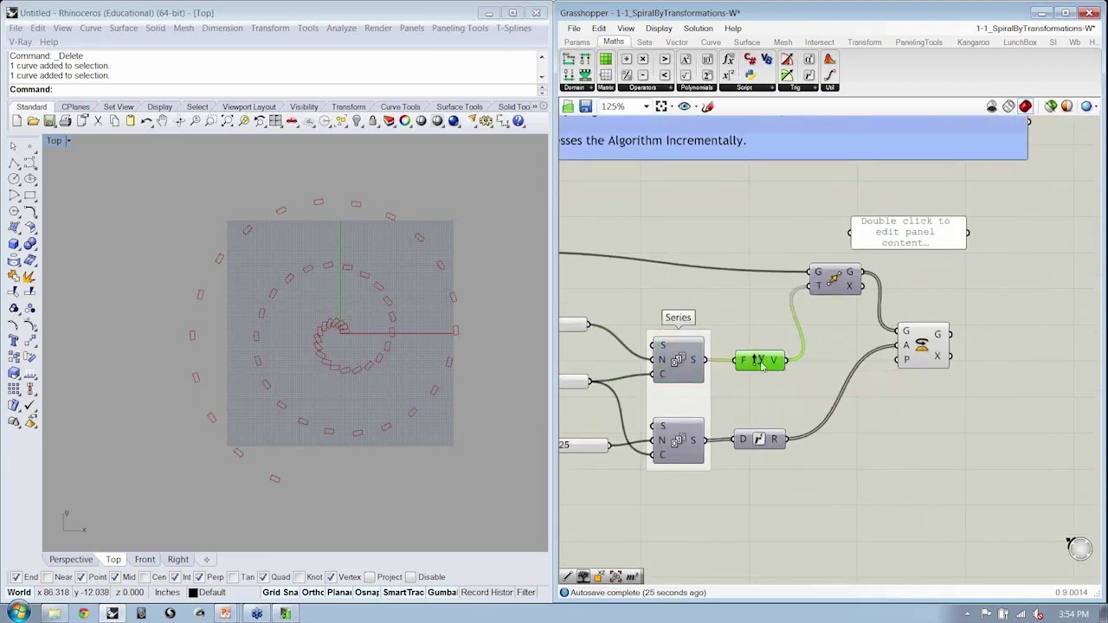
{"action": "right_click", "coordinate": [766, 386]}
{"action": "type", "text": "Y"}
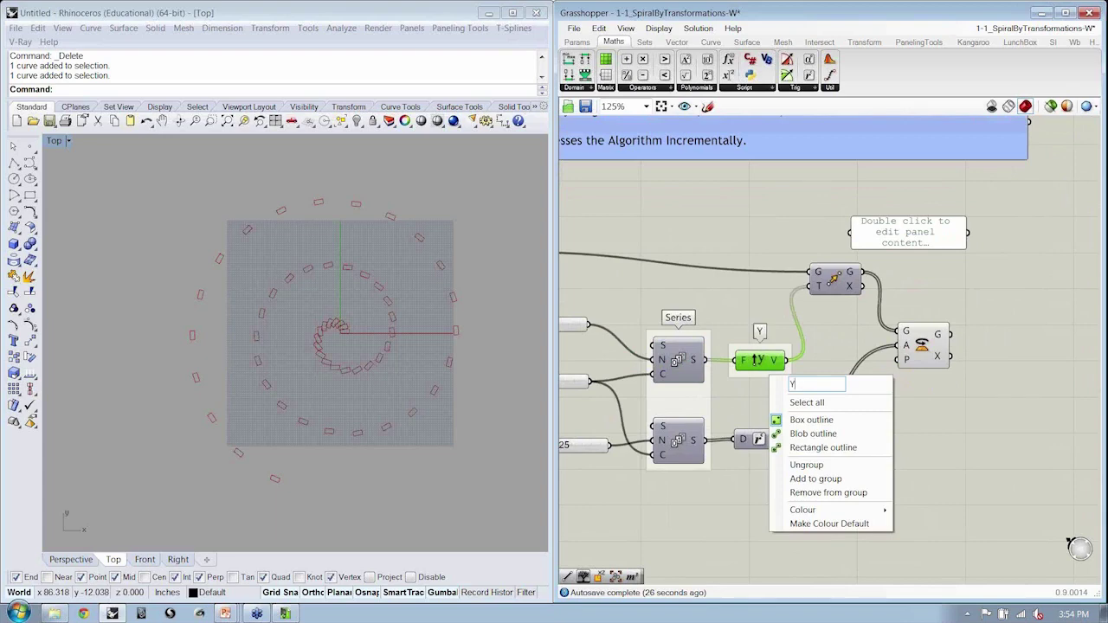
{"action": "type", "text": " Vector"}
{"action": "key", "text": "Return"}
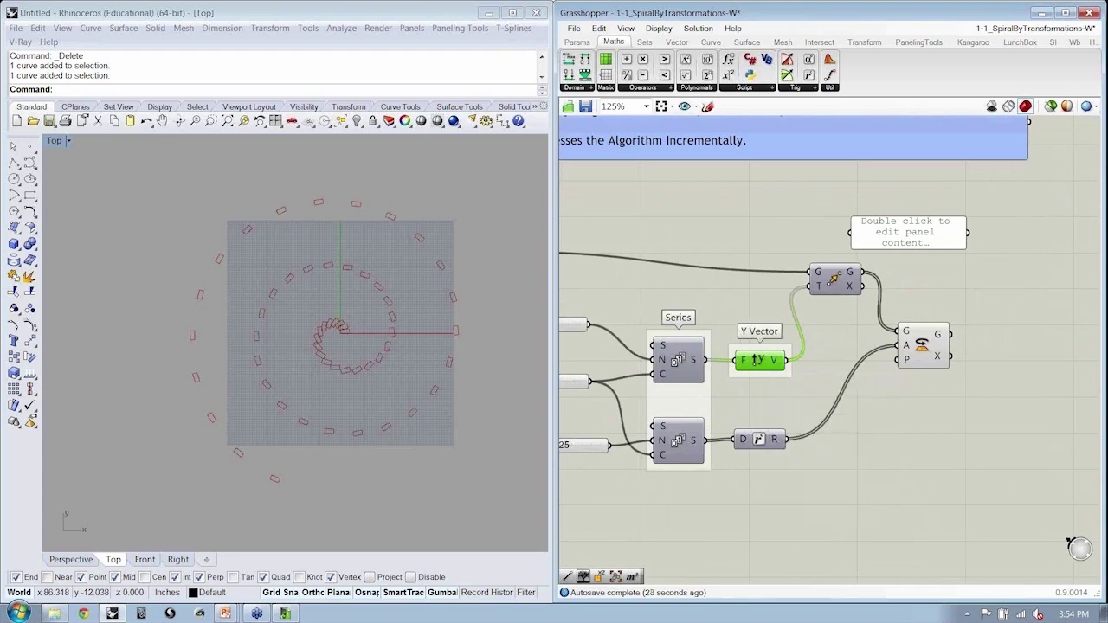
Put the Radians conversion component in its own group and label the group "Radians"
{"action": "left_click", "coordinate": [761, 441]}
{"action": "left_click", "coordinate": [687, 444], "text": "shift"}
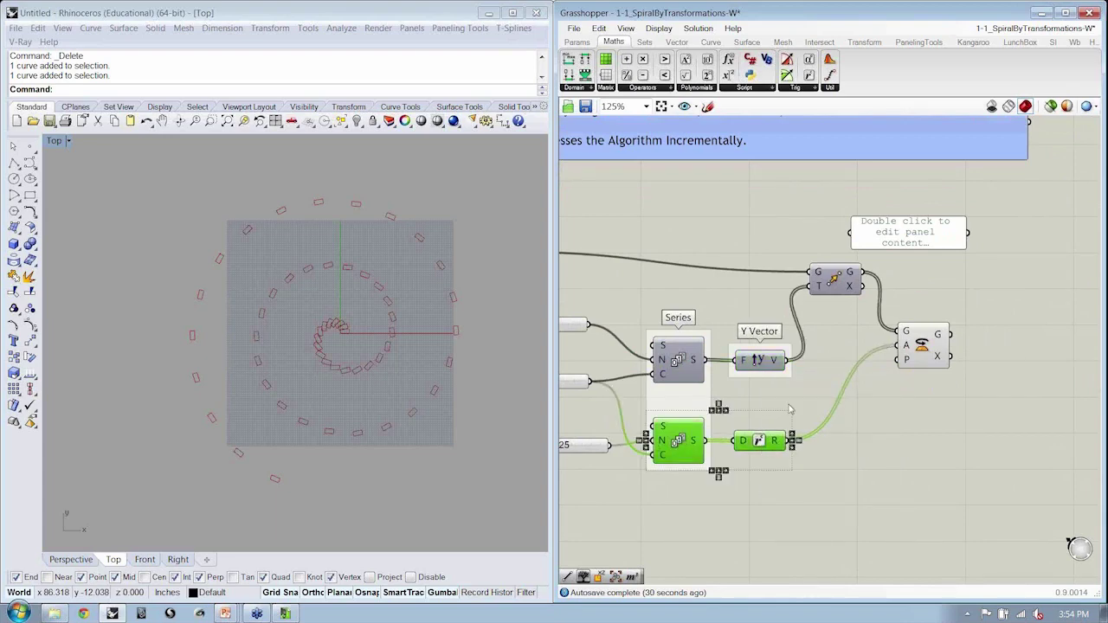
{"action": "left_click", "coordinate": [753, 442]}
{"action": "right_click", "coordinate": [761, 461]}
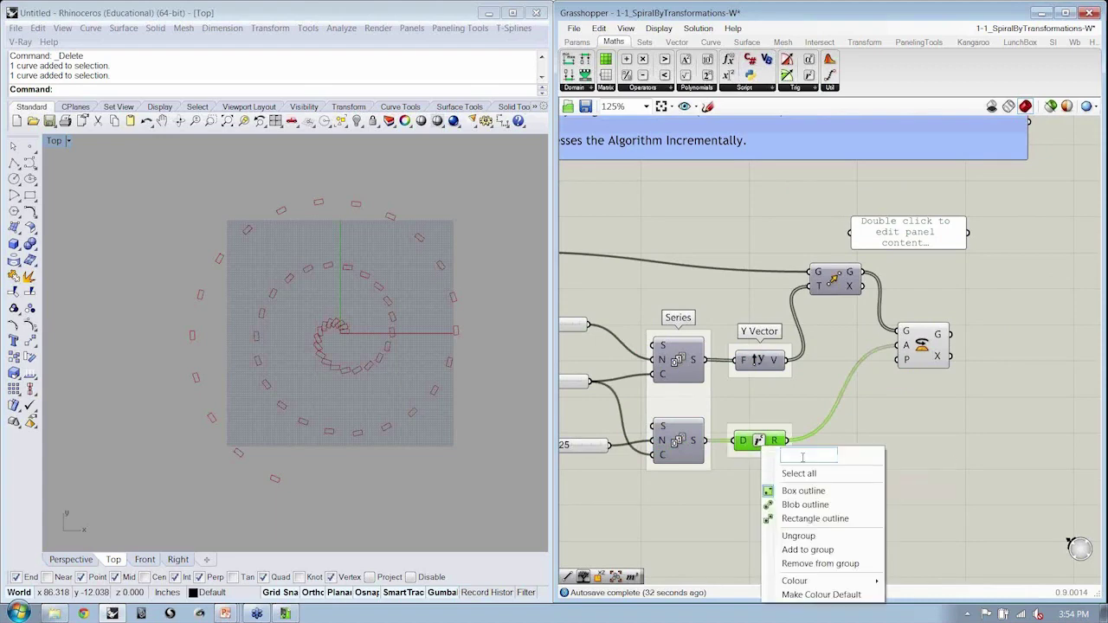
{"action": "type", "text": "Radians"}
{"action": "key", "text": "Return"}
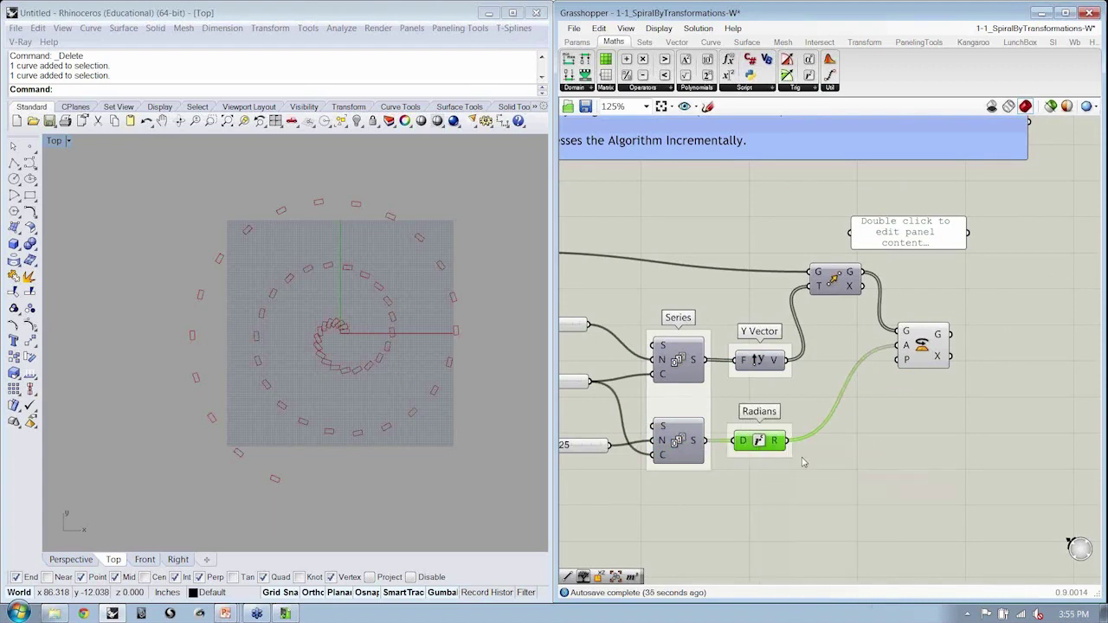
Move the empty panel clear of the Move component, then group that component and label the group "StepA-Move"
{"action": "right_click_drag", "start_coordinate": [836, 329], "coordinate": [834, 347]}
{"action": "left_click_drag", "start_coordinate": [900, 249], "coordinate": [926, 208]}
{"action": "left_click", "coordinate": [829, 296]}
{"action": "left_click_drag", "start_coordinate": [831, 297], "coordinate": [831, 286]}
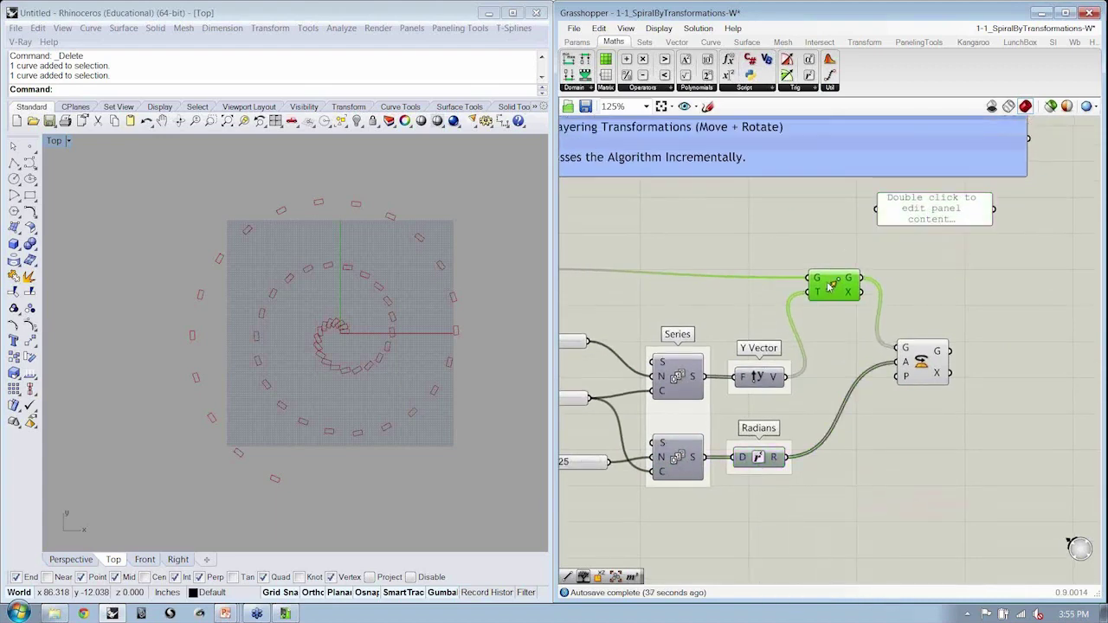
{"action": "right_click", "coordinate": [845, 303]}
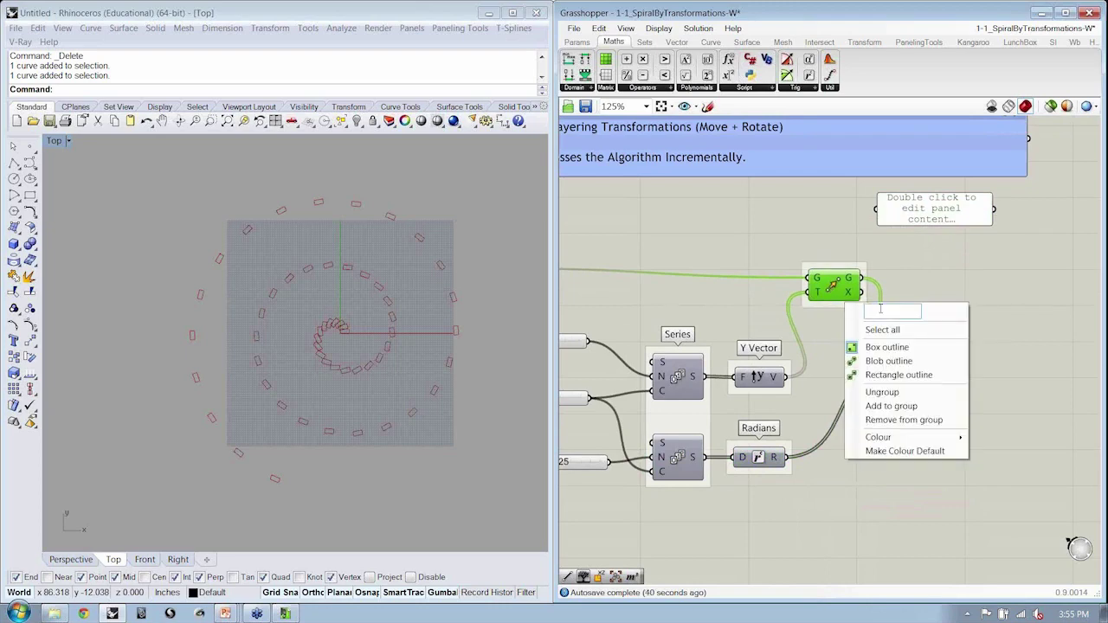
{"action": "type", "text": "Step"}
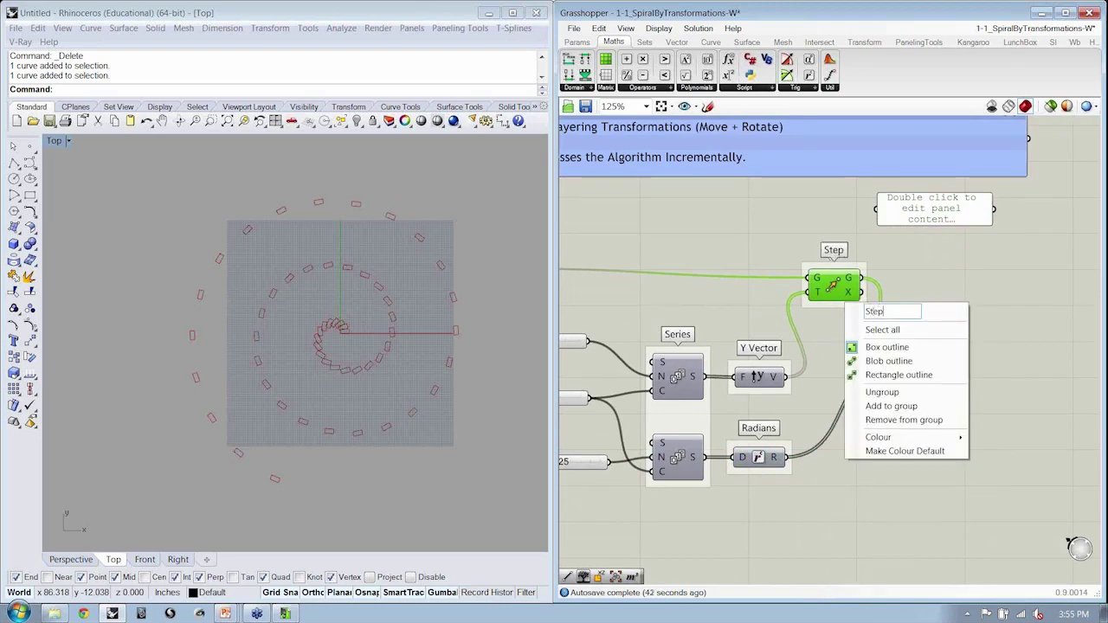
{"action": "type", "text": "A-Move"}
{"action": "key", "text": "Return"}
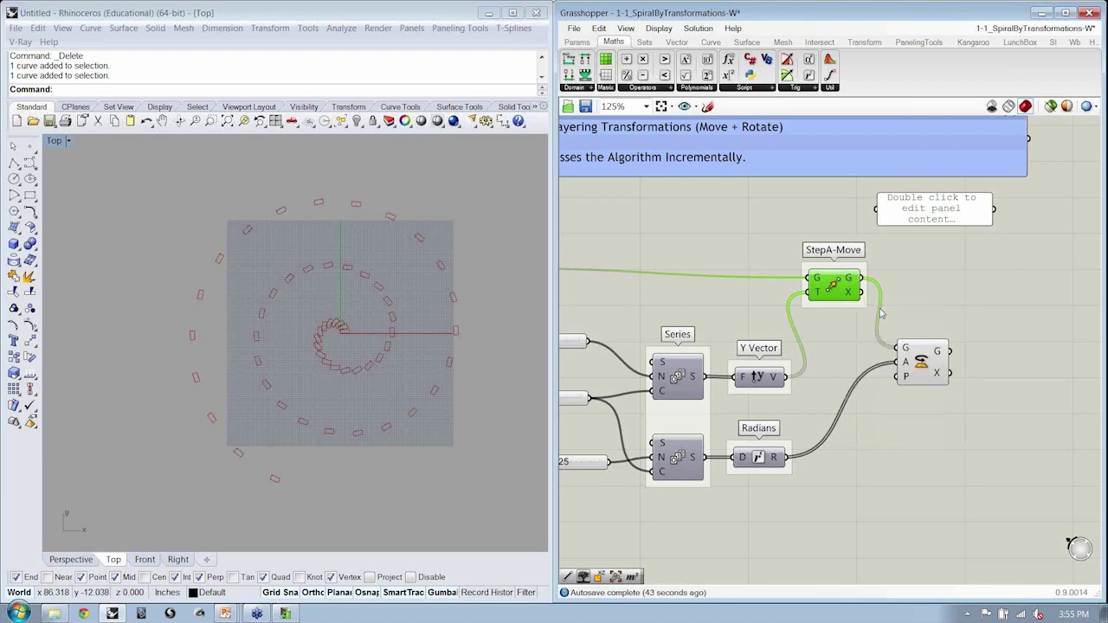
Put the Rotate component in its own group and label the group "StepB-Rotate"
{"action": "left_click", "coordinate": [924, 379]}
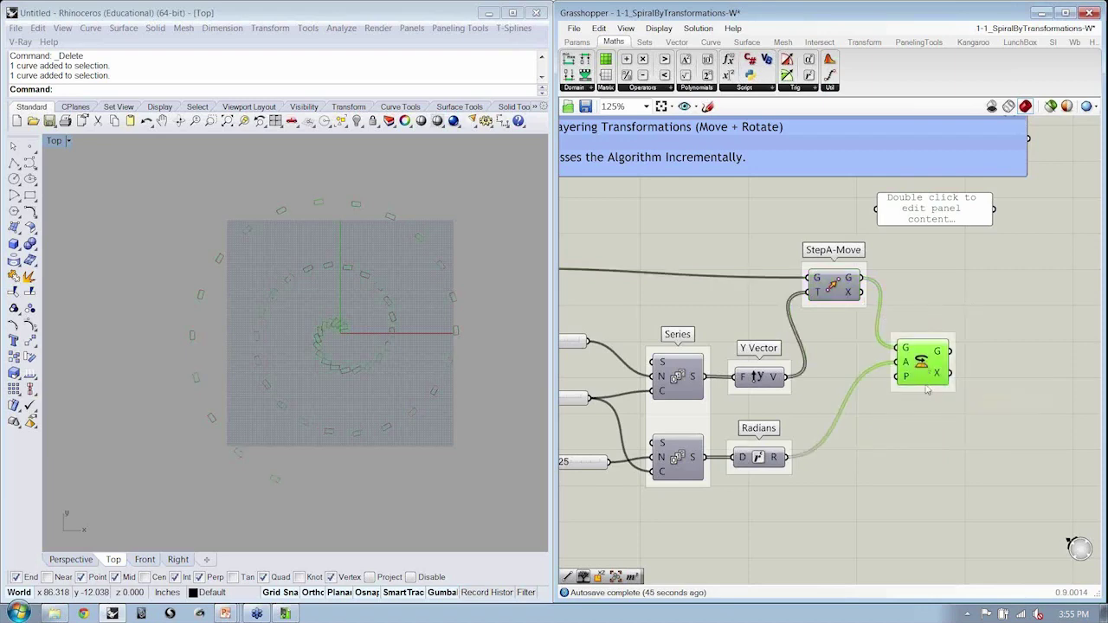
{"action": "right_click", "coordinate": [926, 392]}
{"action": "type", "text": "S"}
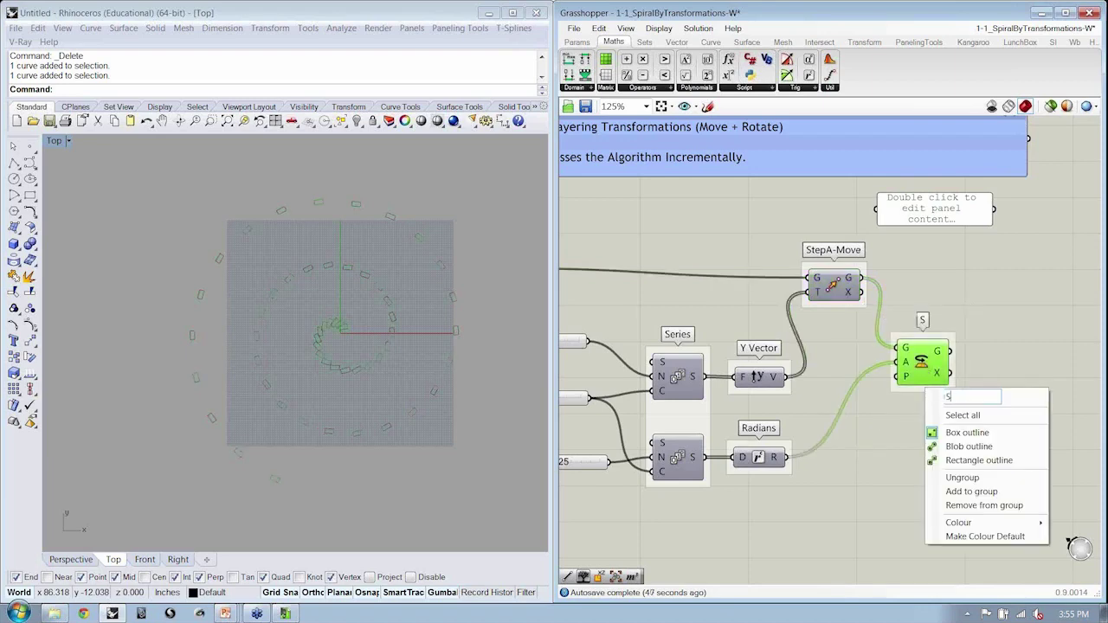
{"action": "type", "text": "tepB-Rotate"}
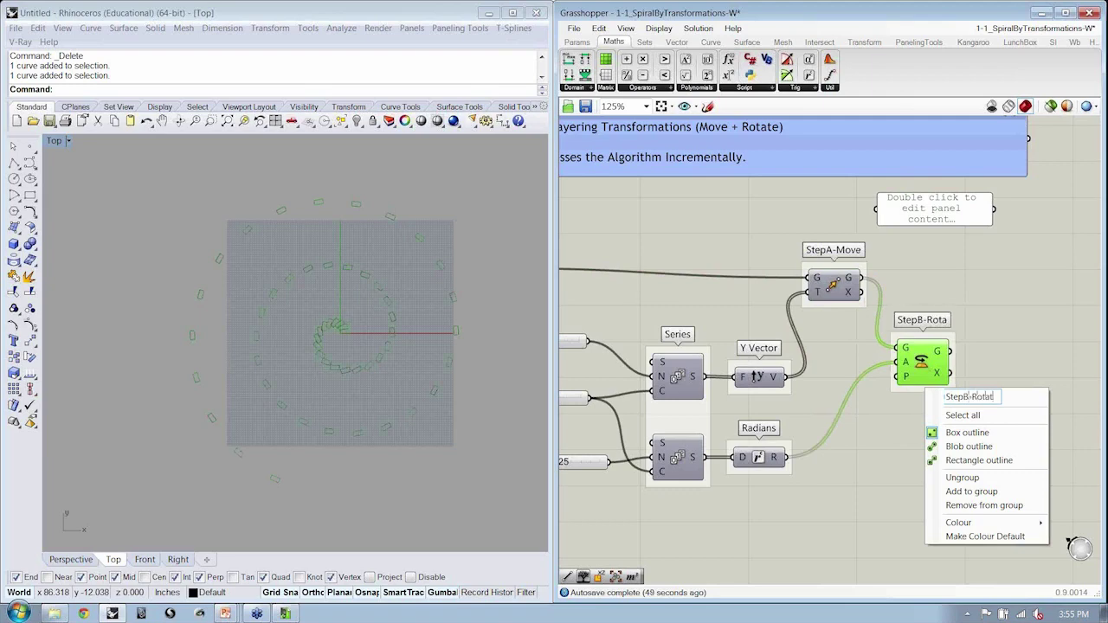
{"action": "key", "text": "Return"}
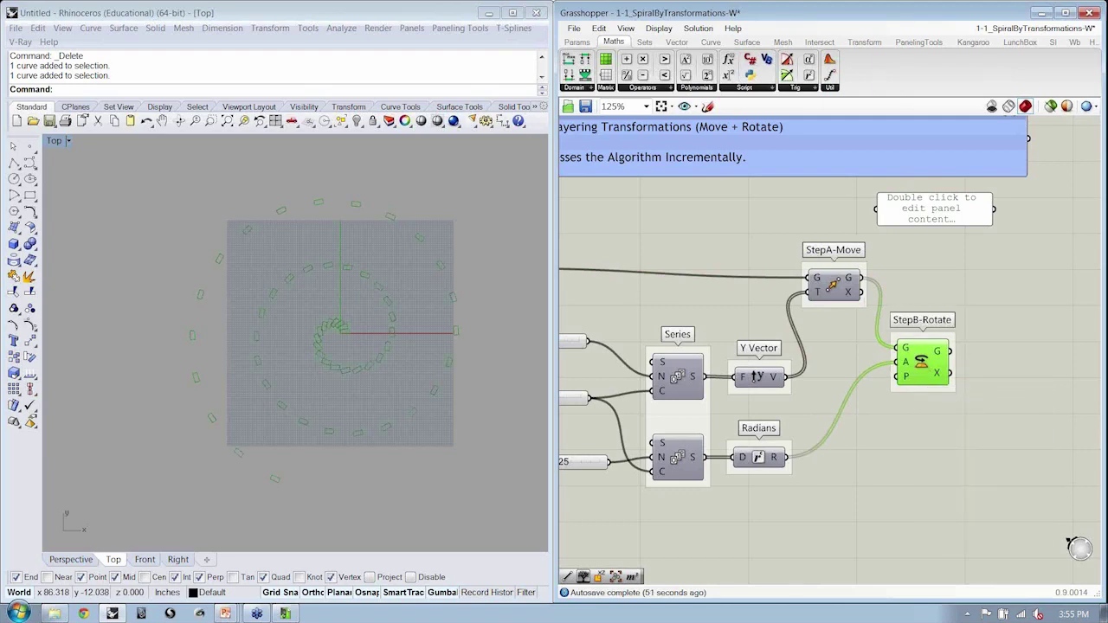
Shift the Rotate component farther right and lower the Move component slightly to space out their labelled groups
{"action": "left_click_drag", "start_coordinate": [916, 376], "coordinate": [940, 375]}
{"action": "left_click", "coordinate": [867, 313]}
{"action": "scroll", "coordinate": [868, 315], "scroll_direction": "down", "scroll_amount": 1}
{"action": "left_click_drag", "start_coordinate": [890, 302], "coordinate": [893, 316]}
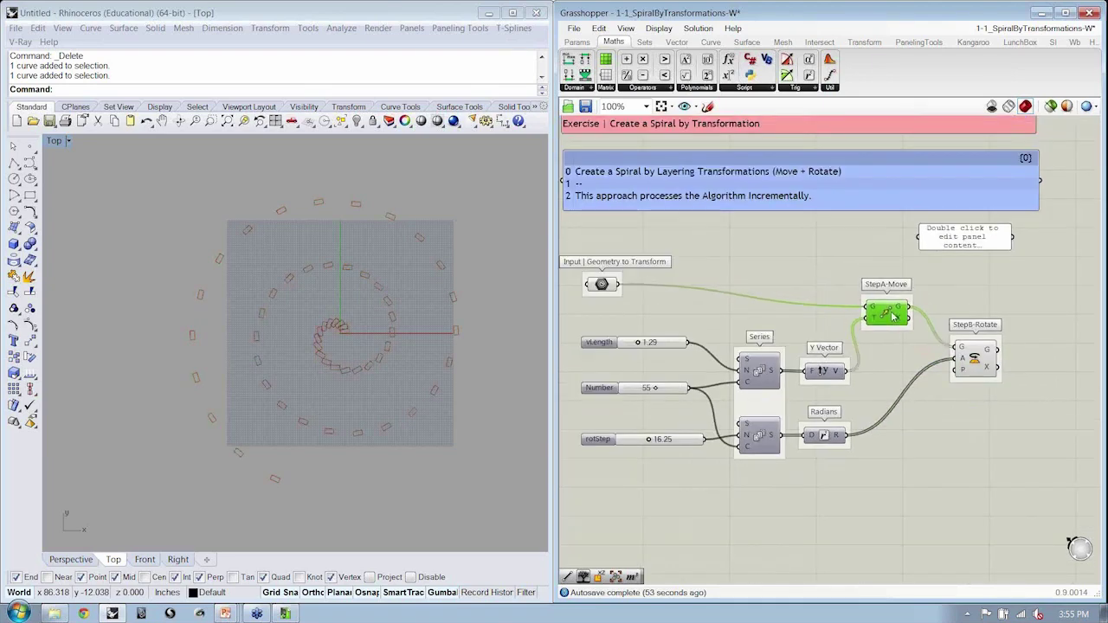
{"action": "left_click", "coordinate": [858, 267]}
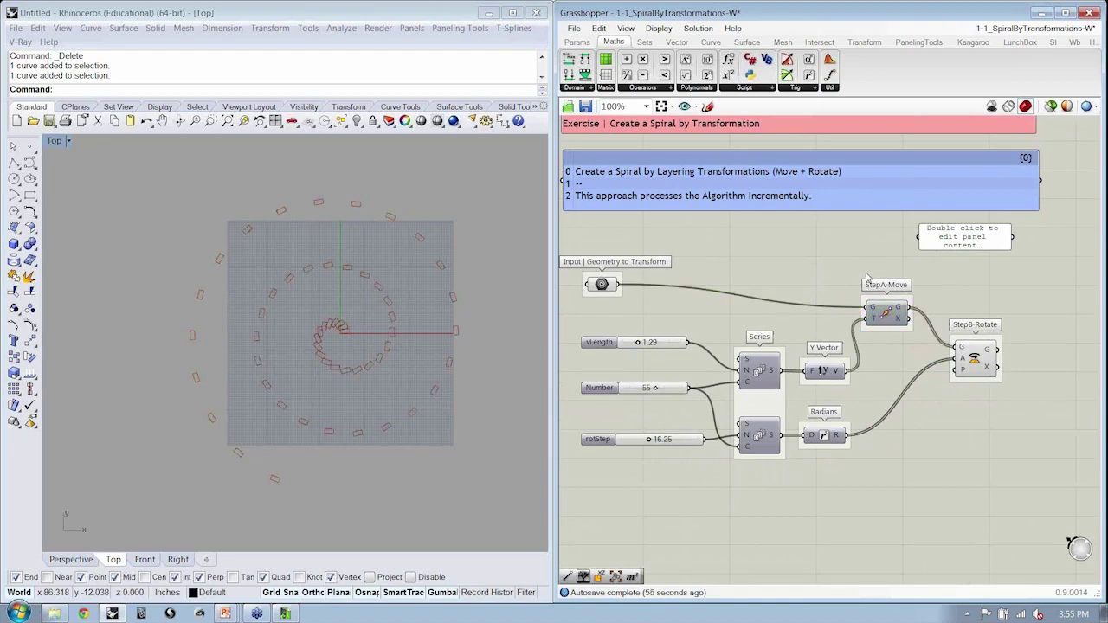
Fine-tune the positions of the Move and Rotate components so their labelled groups sit closer together
{"action": "left_click_drag", "start_coordinate": [849, 261], "coordinate": [934, 390]}
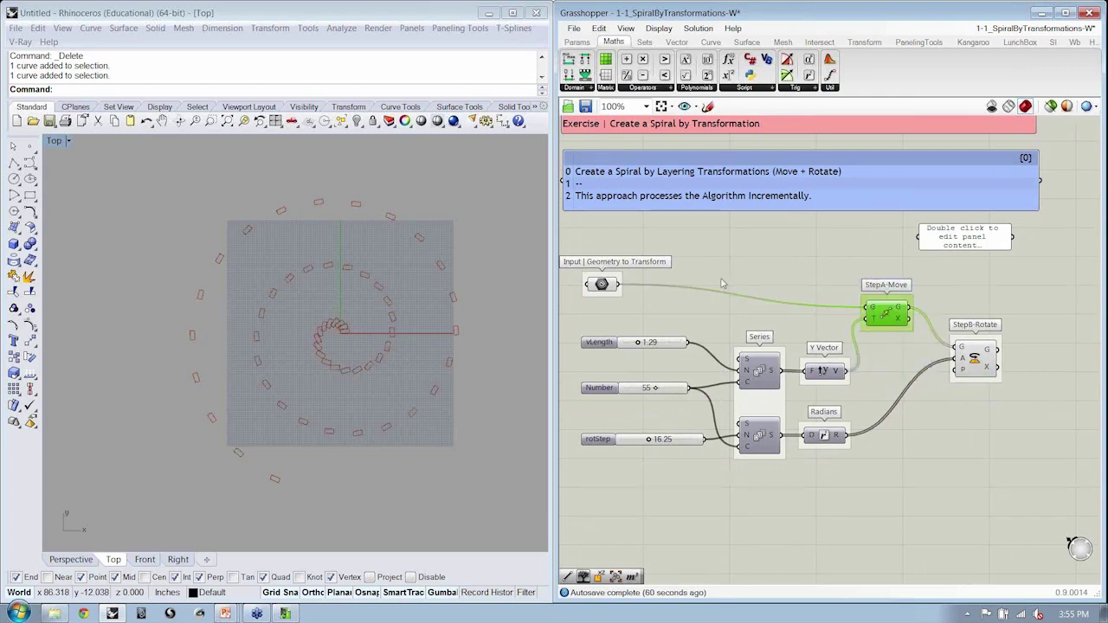
{"action": "left_click", "coordinate": [752, 252]}
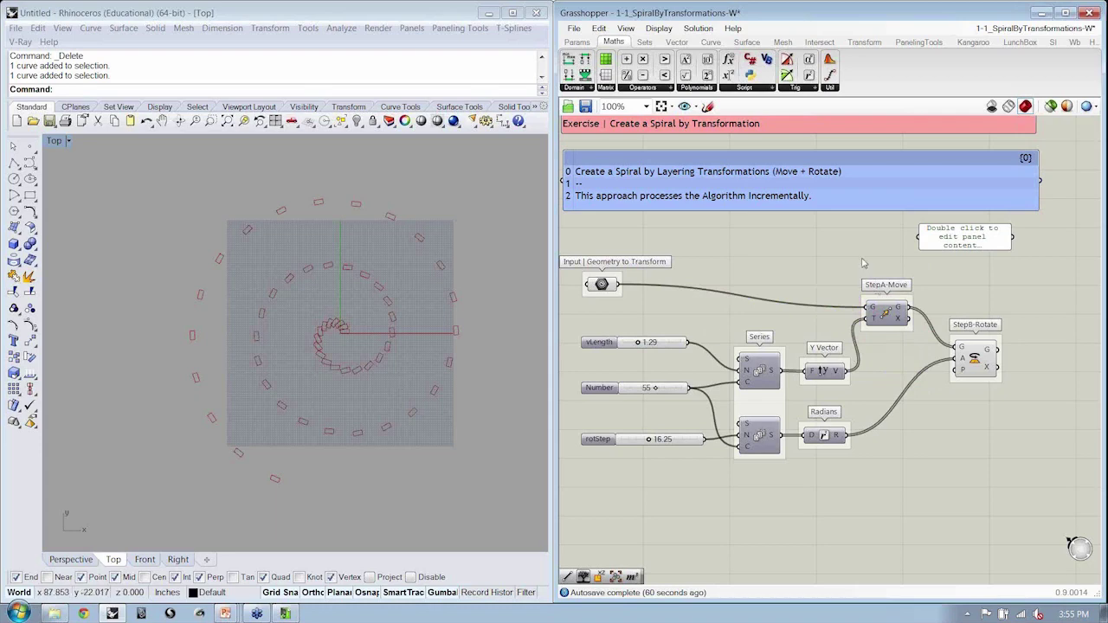
{"action": "left_click_drag", "start_coordinate": [857, 252], "coordinate": [951, 374]}
{"action": "mouse_move", "coordinate": [903, 307]}
{"action": "left_mouse_down"}
{"action": "mouse_move", "coordinate": [901, 298]}
{"action": "mouse_move", "coordinate": [905, 323]}
{"action": "left_mouse_up"}
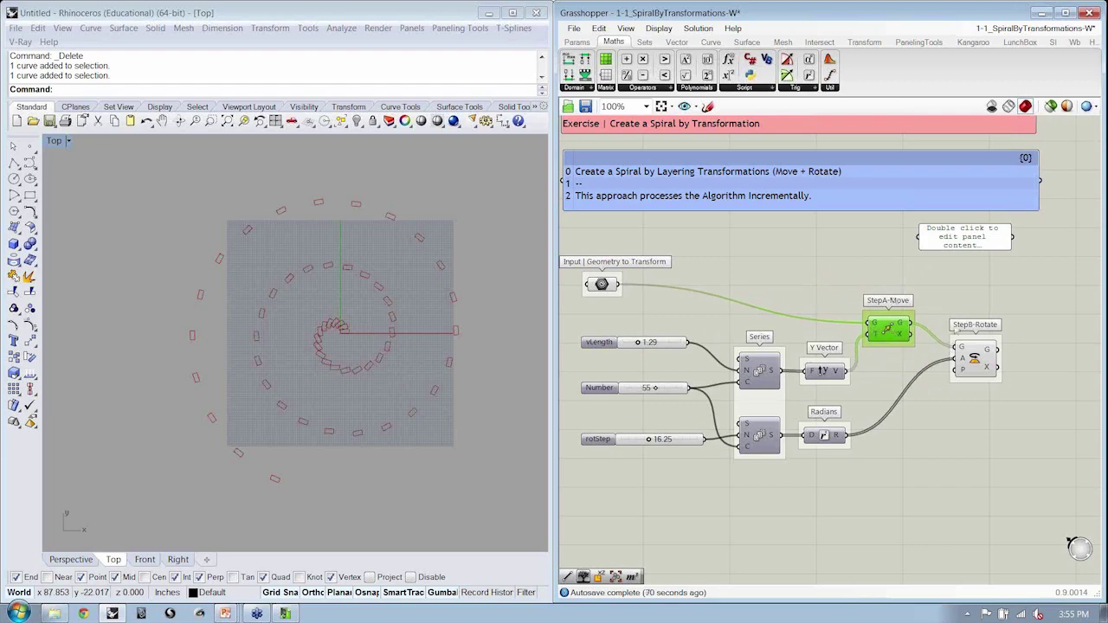
{"action": "left_click_drag", "start_coordinate": [988, 366], "coordinate": [982, 372]}
{"action": "left_click_drag", "start_coordinate": [936, 295], "coordinate": [1010, 424]}
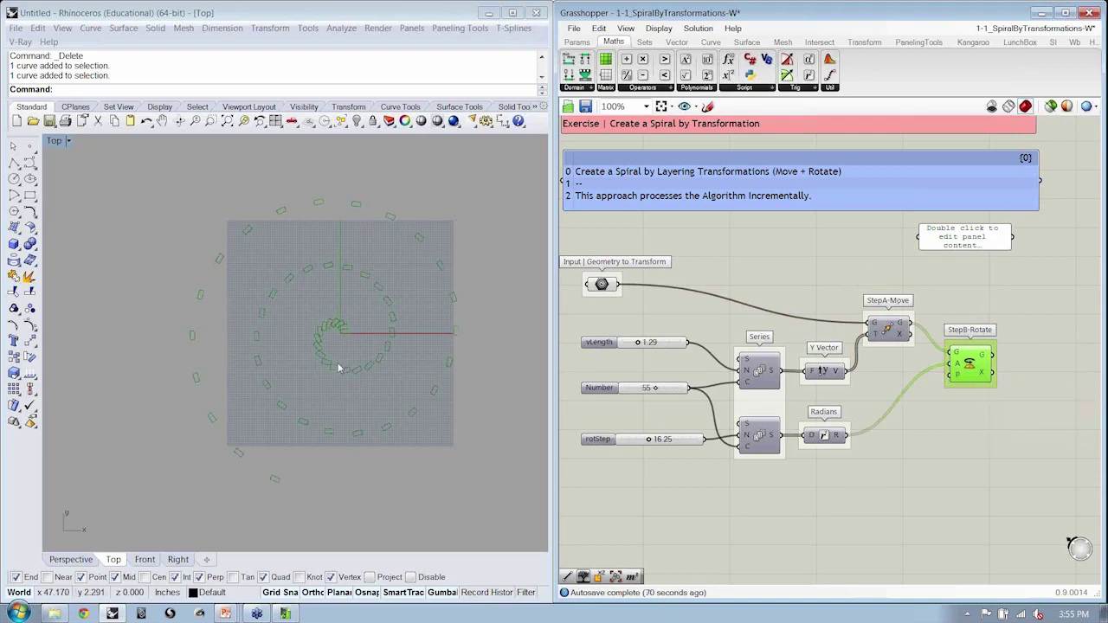
{"action": "left_click", "coordinate": [955, 389]}
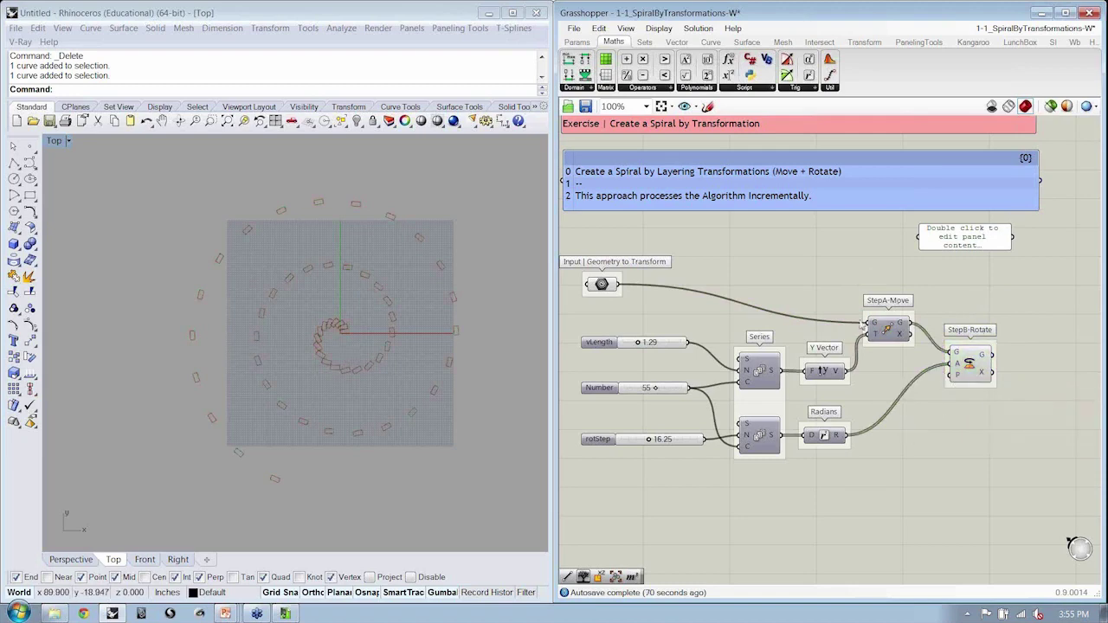
{"action": "left_click_drag", "start_coordinate": [887, 328], "coordinate": [895, 333]}
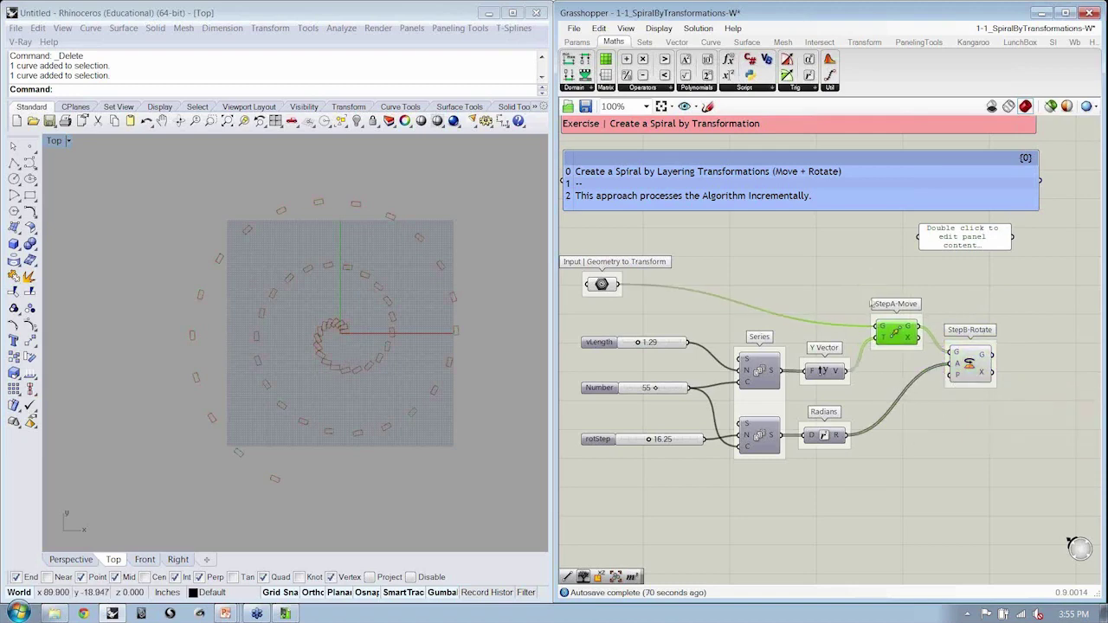
{"action": "left_click_drag", "start_coordinate": [862, 280], "coordinate": [927, 381]}
{"action": "left_click_drag", "start_coordinate": [939, 301], "coordinate": [1014, 422]}
{"action": "left_click", "coordinate": [1004, 429]}
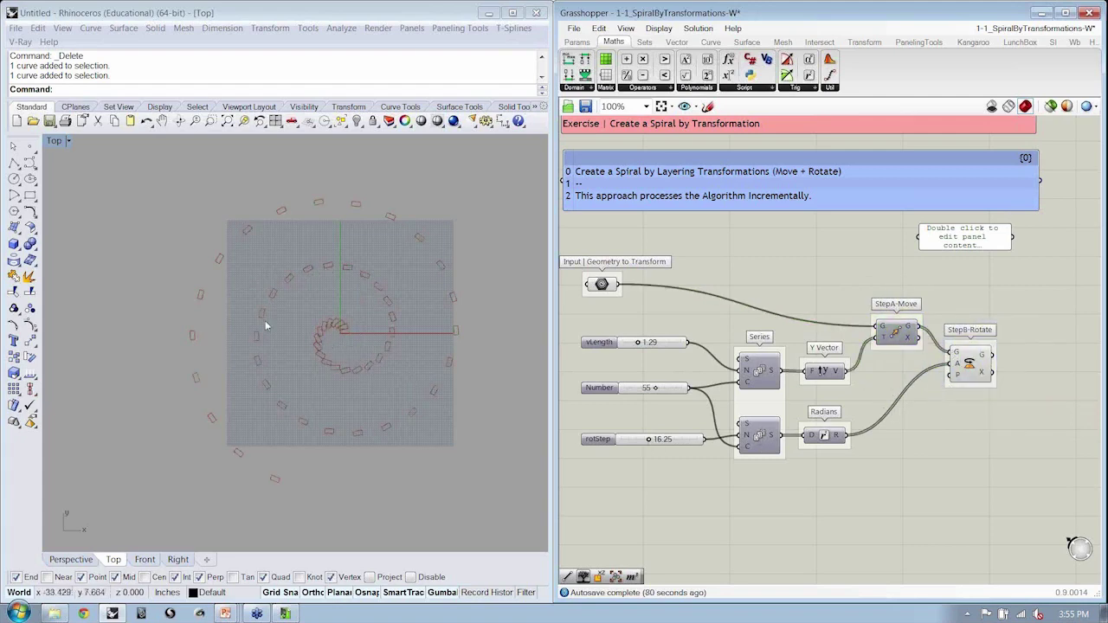
Set the rotStep slider to 14.20 and delete the empty panel above the StepA-Move group
{"action": "left_click_drag", "start_coordinate": [652, 441], "coordinate": [645, 441]}
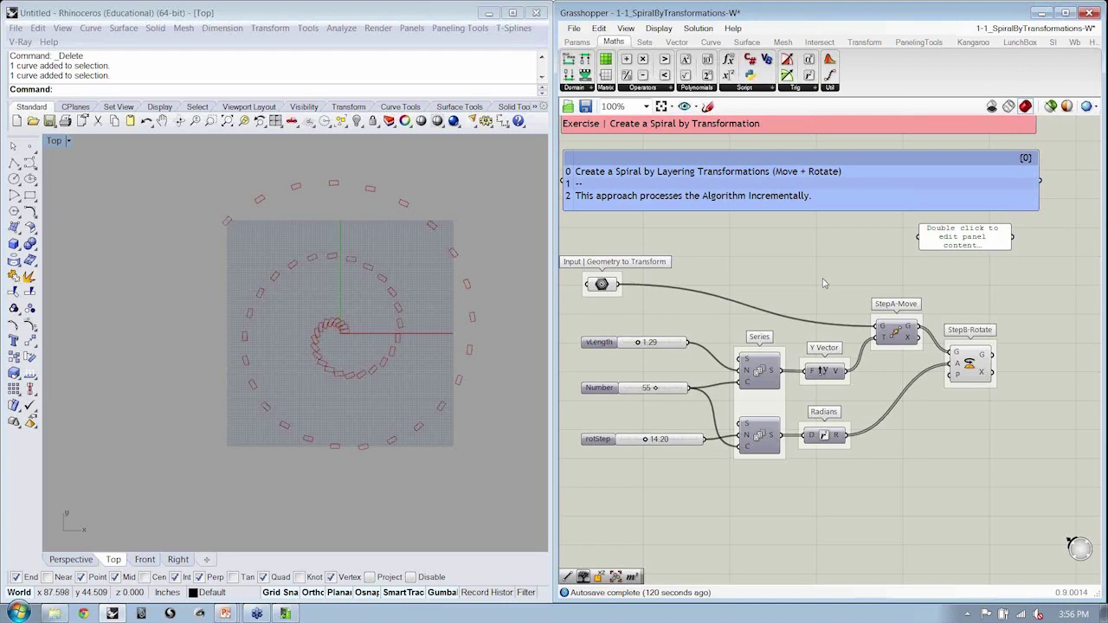
{"action": "right_click_drag", "start_coordinate": [995, 416], "coordinate": [982, 417]}
{"action": "left_click_drag", "start_coordinate": [1009, 386], "coordinate": [1035, 431]}
{"action": "left_click", "coordinate": [989, 246]}
{"action": "key", "text": "Delete"}
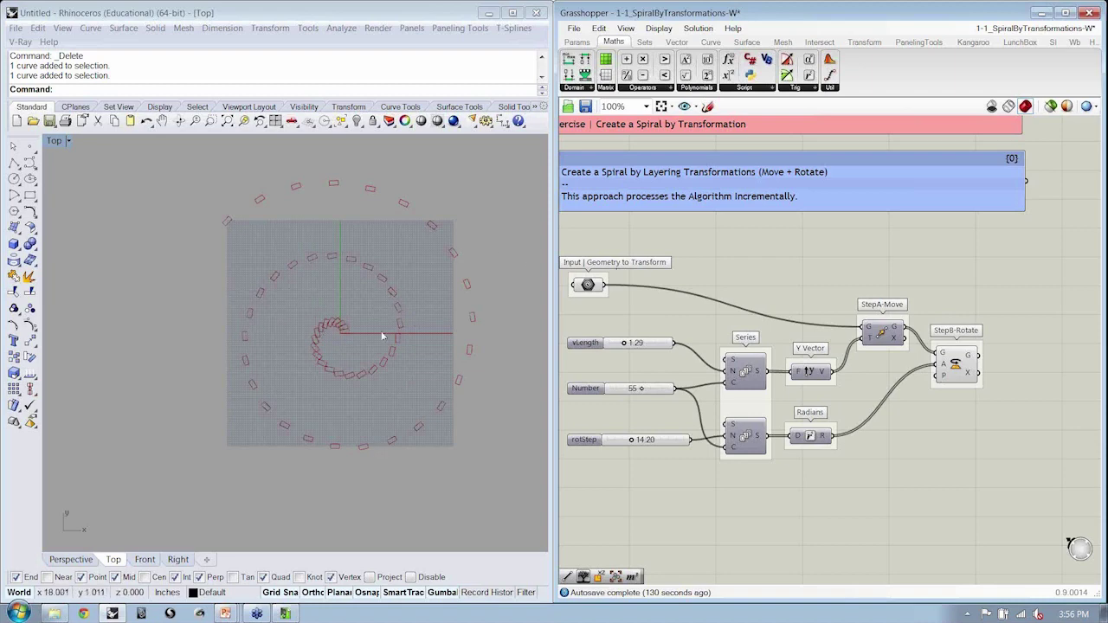
{"action": "scroll", "coordinate": [342, 342], "scroll_direction": "up", "scroll_amount": 3}
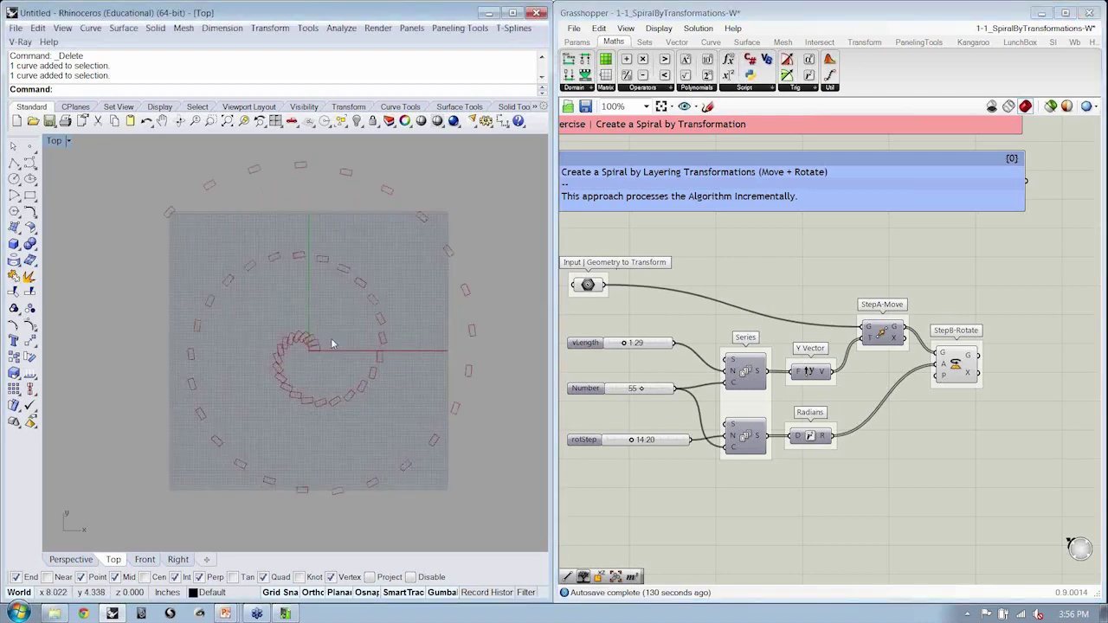
{"action": "scroll", "coordinate": [335, 344], "scroll_direction": "down", "scroll_amount": 2}
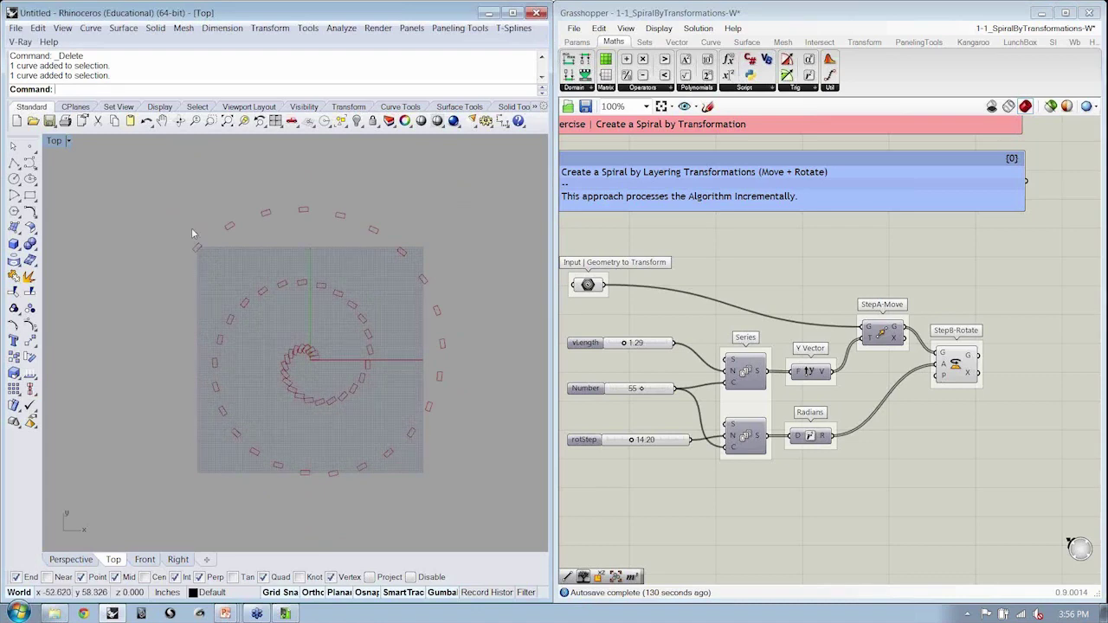
Save the Grasshopper definition with the rotStep slider change and the deleted panel
{"action": "right_click_drag", "start_coordinate": [905, 352], "coordinate": [930, 363]}
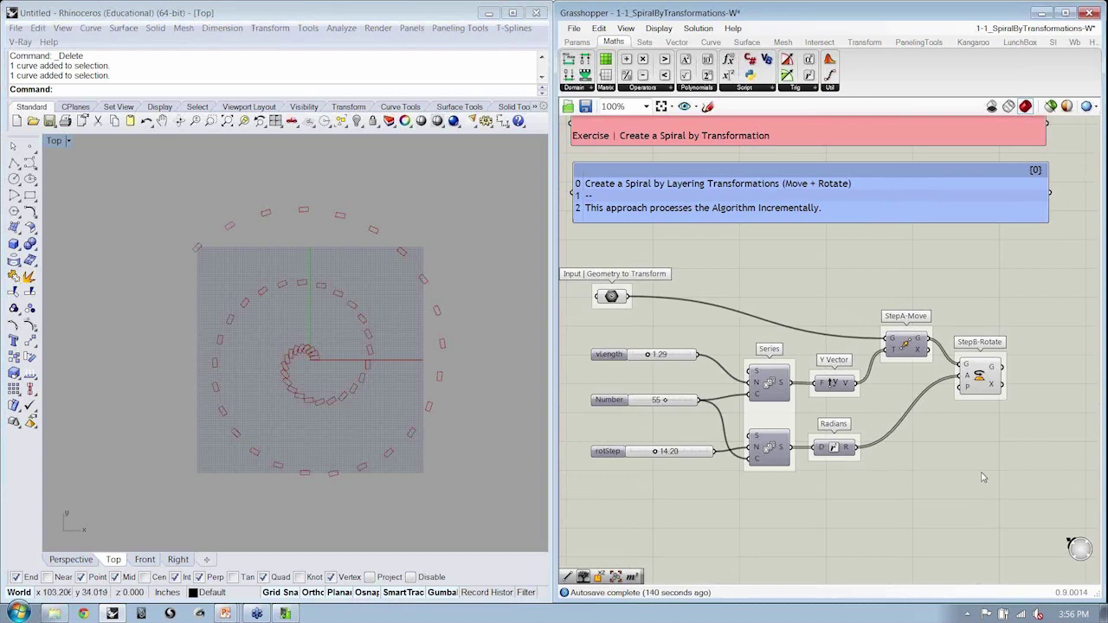
{"action": "key", "text": "ctrl+s"}
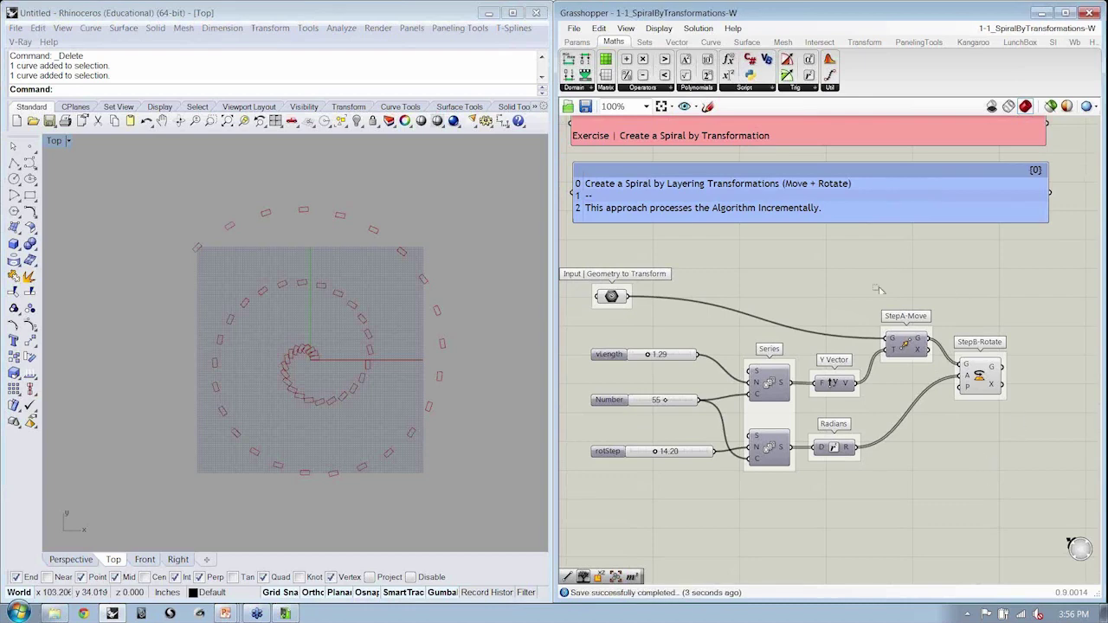
Nudge the Move component slightly down and the Rotate component slightly up and to the right, and save the definition
{"action": "left_click_drag", "start_coordinate": [870, 274], "coordinate": [1020, 466]}
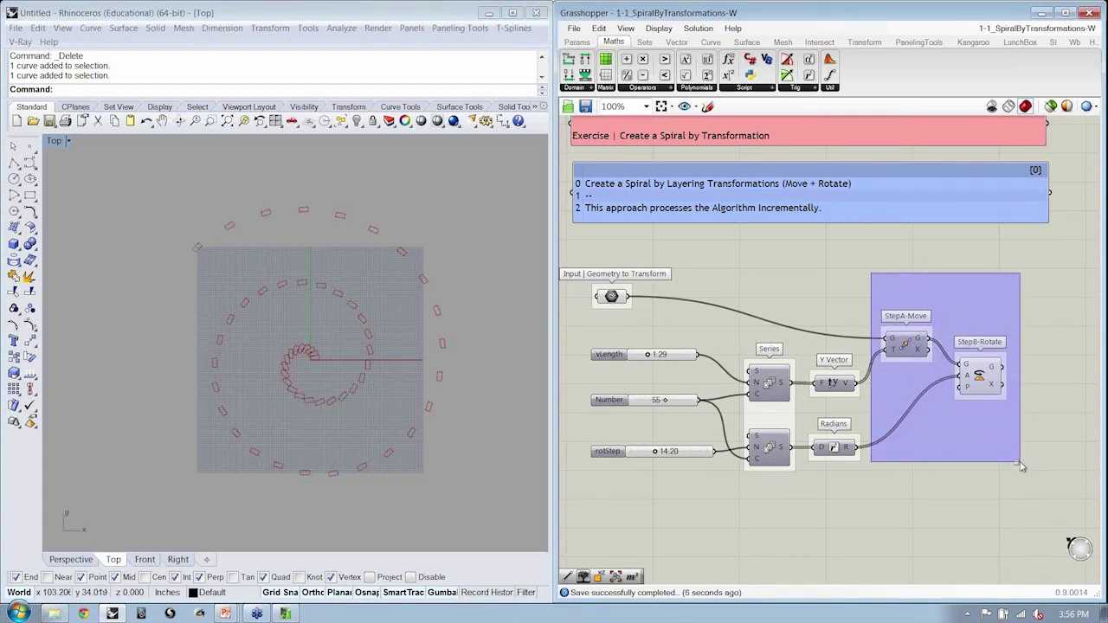
{"action": "left_click_drag", "start_coordinate": [1021, 465], "coordinate": [1021, 465]}
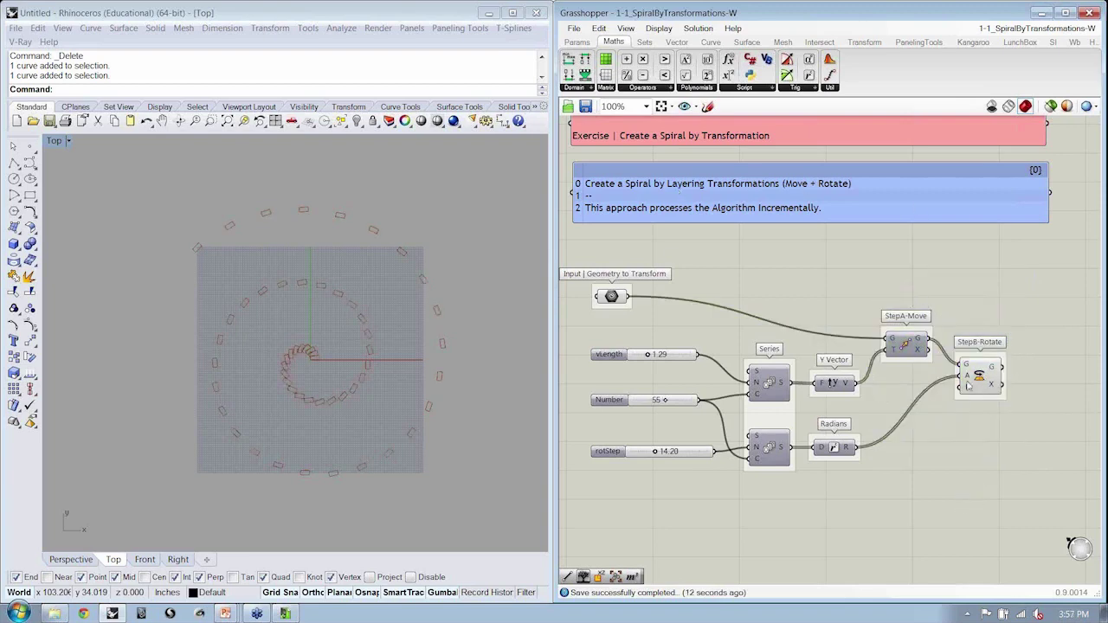
{"action": "left_click_drag", "start_coordinate": [909, 347], "coordinate": [908, 348]}
{"action": "left_click_drag", "start_coordinate": [979, 385], "coordinate": [984, 380]}
{"action": "left_click", "coordinate": [999, 441]}
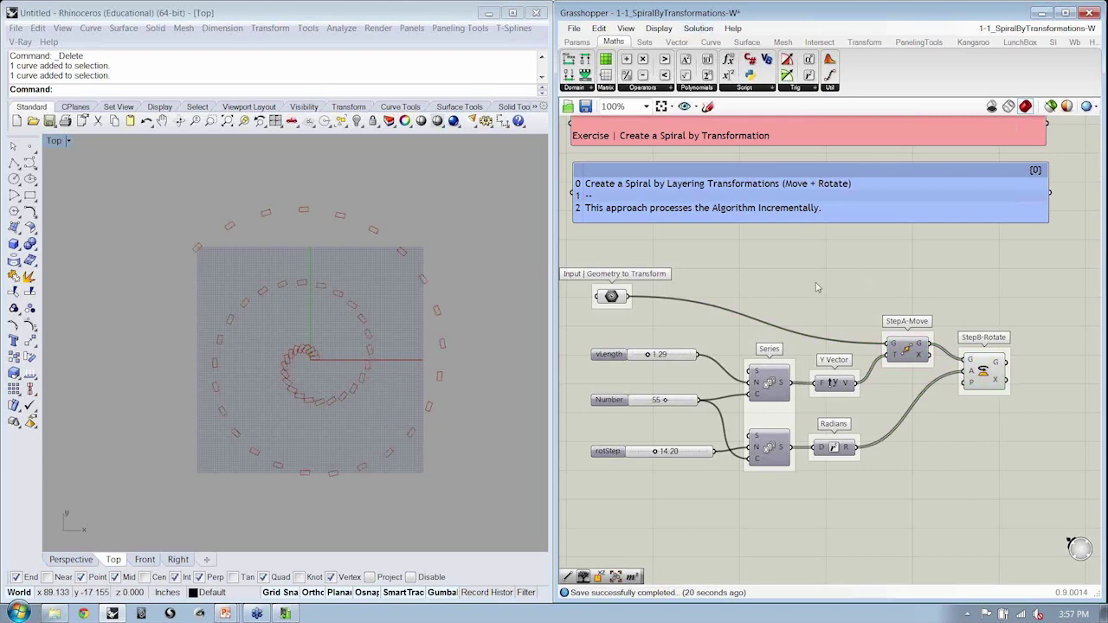
{"action": "key", "text": "ctrl+s"}
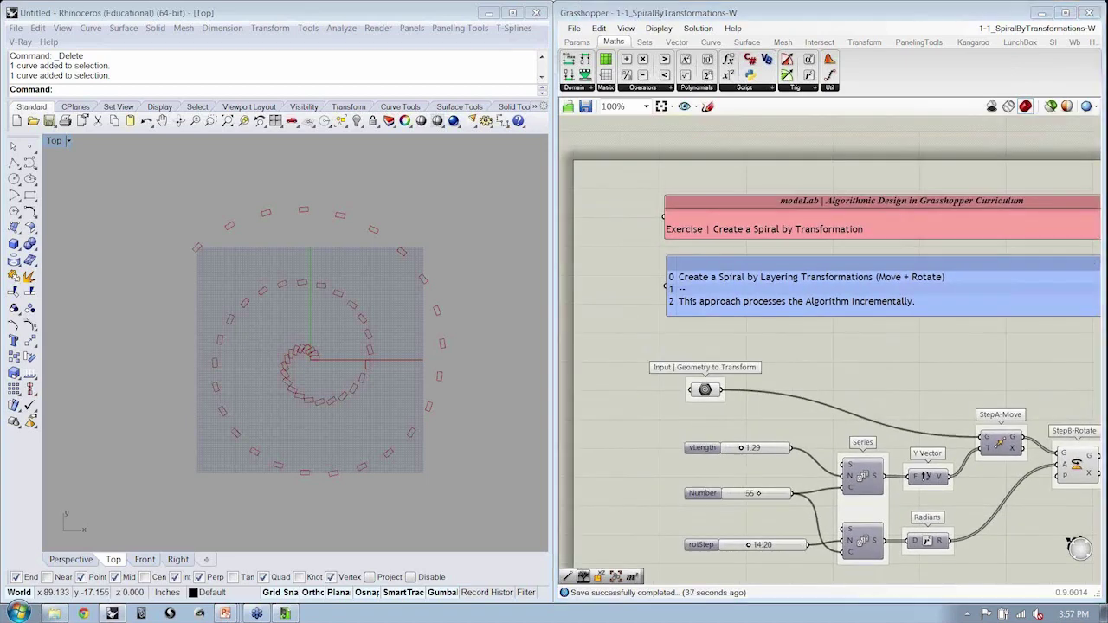
Save the definition once more and switch to the running PowerPoint slide show of modeLab_AlgorithmicDesign.pptx
{"action": "right_click_drag", "start_coordinate": [1002, 442], "coordinate": [930, 395]}
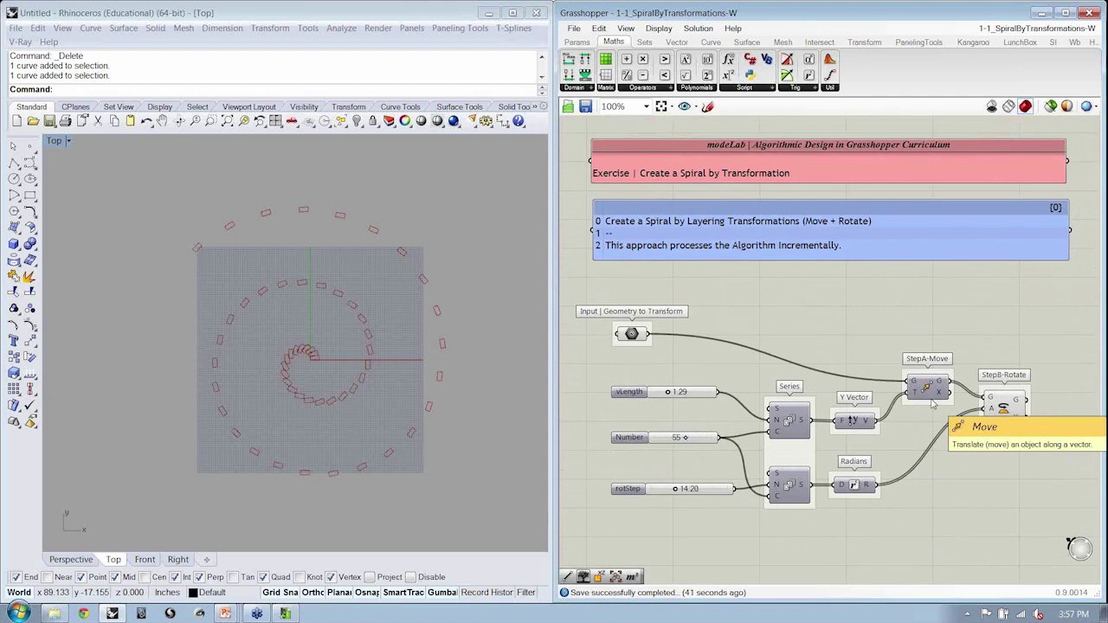
{"action": "key", "text": "ctrl+s"}
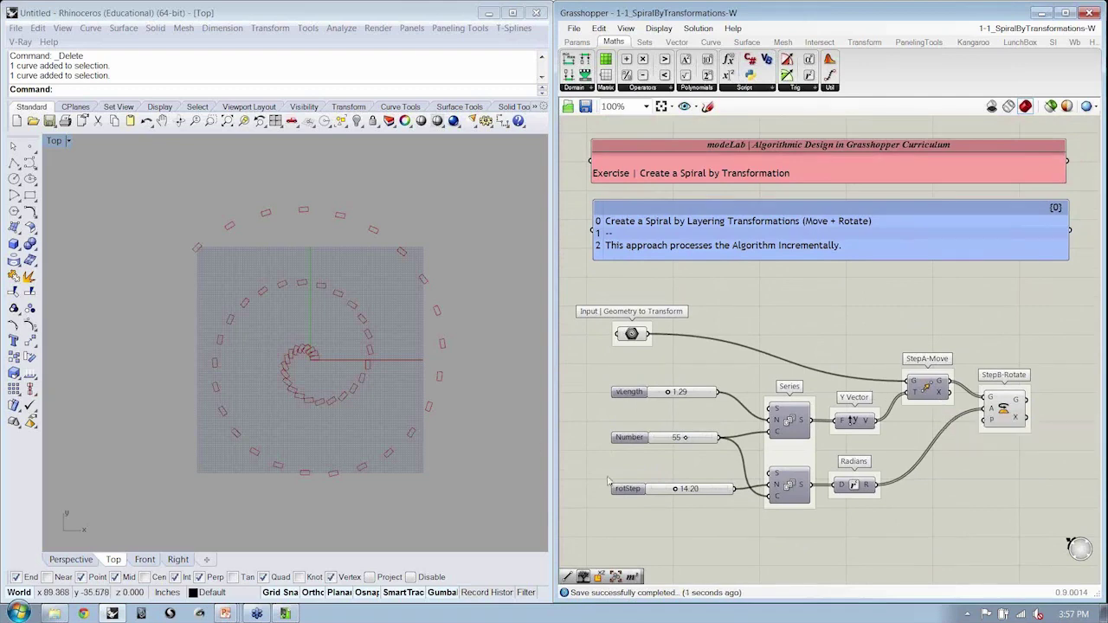
{"action": "mouse_move", "coordinate": [225, 612]}
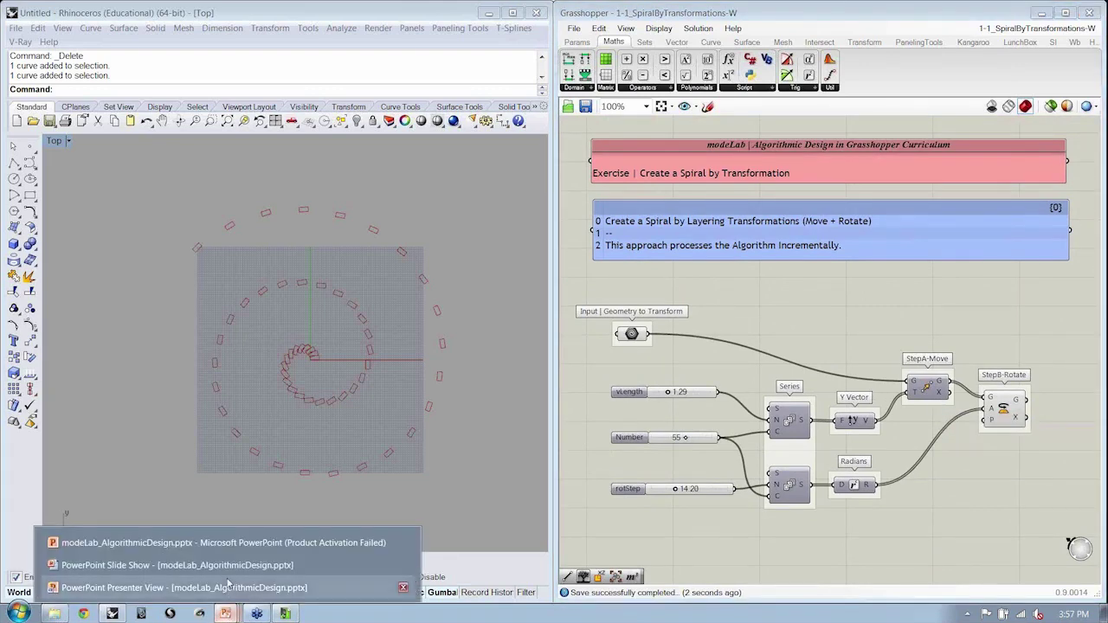
{"action": "left_click", "coordinate": [228, 565]}
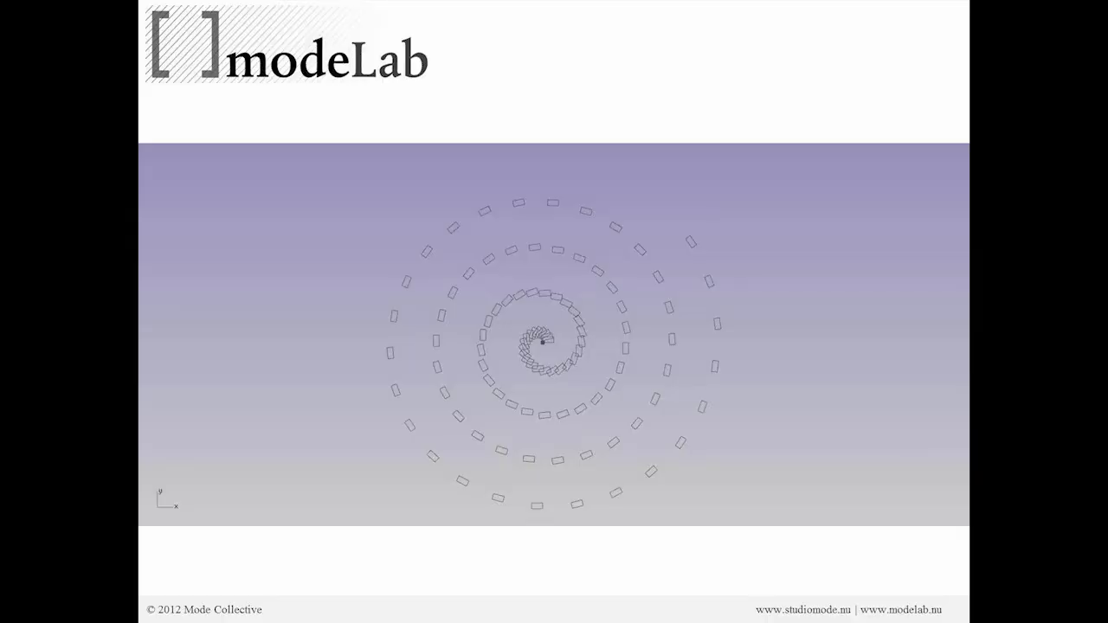